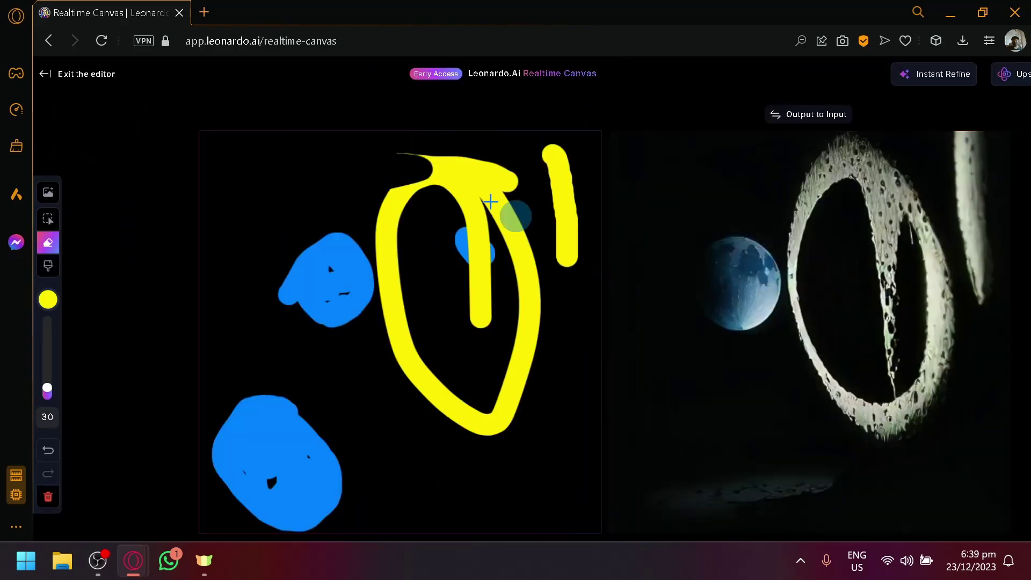
Step: Erase the top yellow stroke, part of the U, the upper blue blob and the yellow stroke tops
scroll(54, 235, up, 8)
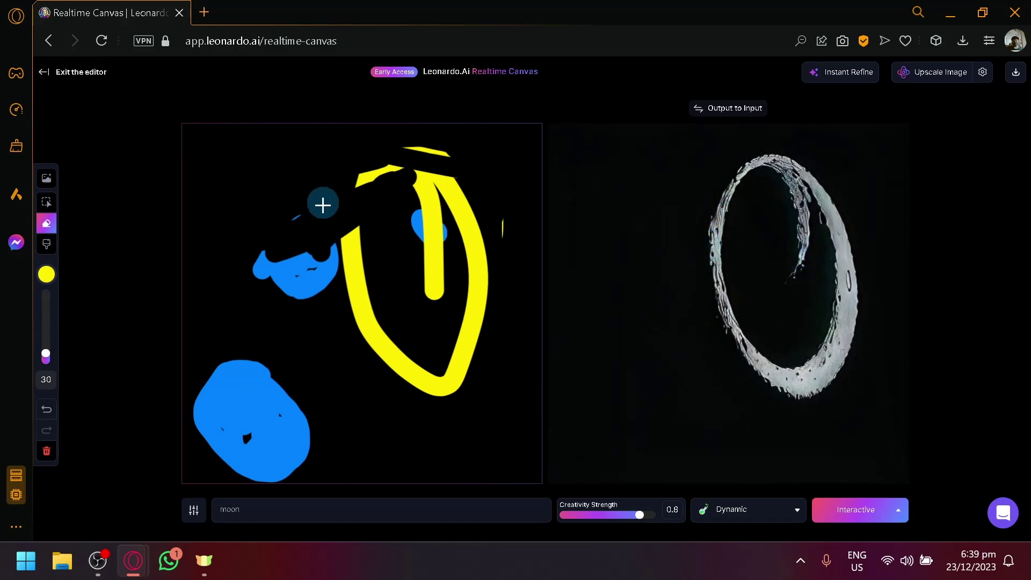
mouse_move(371, 183)
mouse_down()
mouse_move(426, 158)
mouse_move(353, 150)
mouse_move(515, 164)
mouse_up()
mouse_move(249, 258)
mouse_down()
mouse_move(312, 258)
mouse_move(297, 242)
mouse_move(498, 204)
mouse_move(282, 282)
mouse_move(438, 251)
mouse_move(321, 290)
mouse_move(308, 311)
mouse_move(491, 288)
mouse_up()
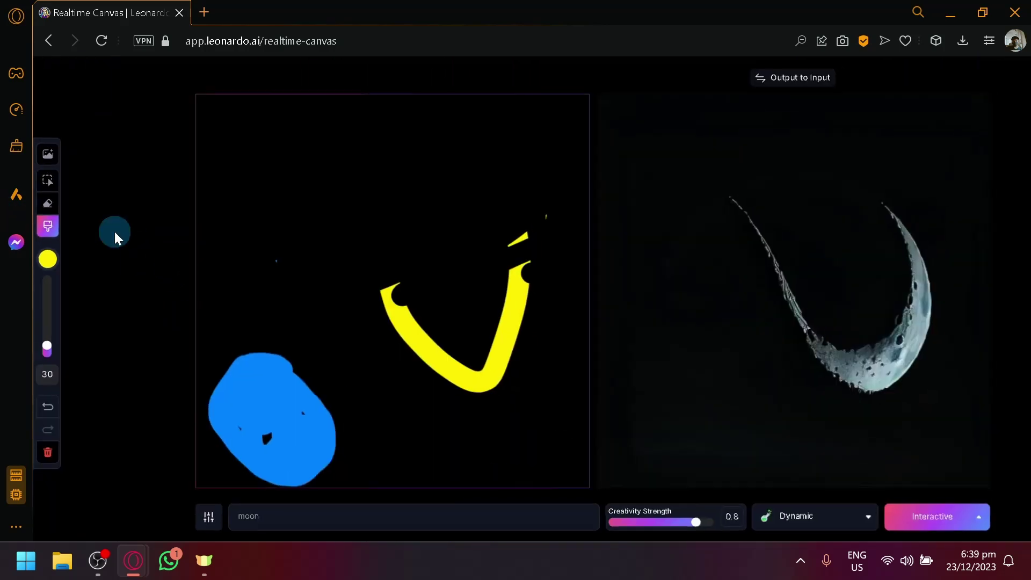
Step: Paint yellow strokes: an upper-left loop, a top dot, a tall right vertical, a left diagonal and a bottom dash
mouse_move(322, 167)
mouse_down()
mouse_move(293, 168)
mouse_move(390, 211)
mouse_move(370, 208)
mouse_move(383, 225)
mouse_move(403, 203)
mouse_up()
drag(473, 167, 479, 168)
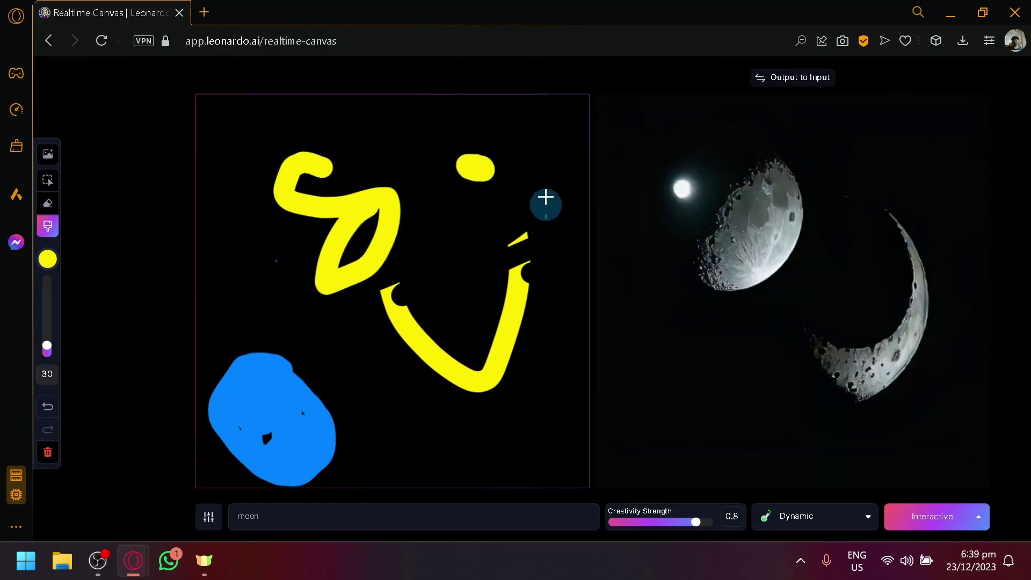
mouse_move(546, 162)
mouse_down()
mouse_move(566, 346)
mouse_move(504, 385)
mouse_up()
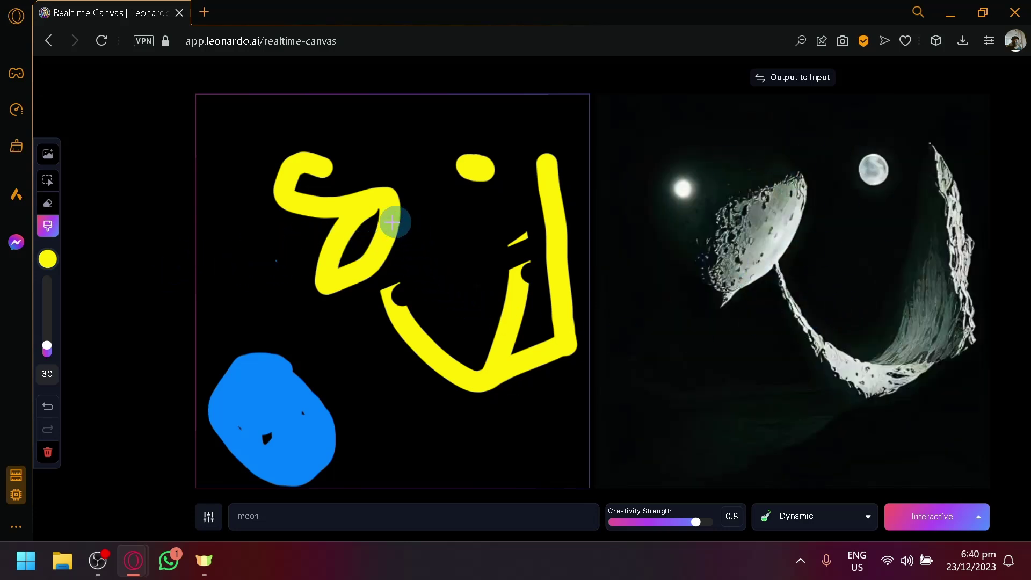
drag(246, 235, 283, 292)
drag(439, 442, 507, 431)
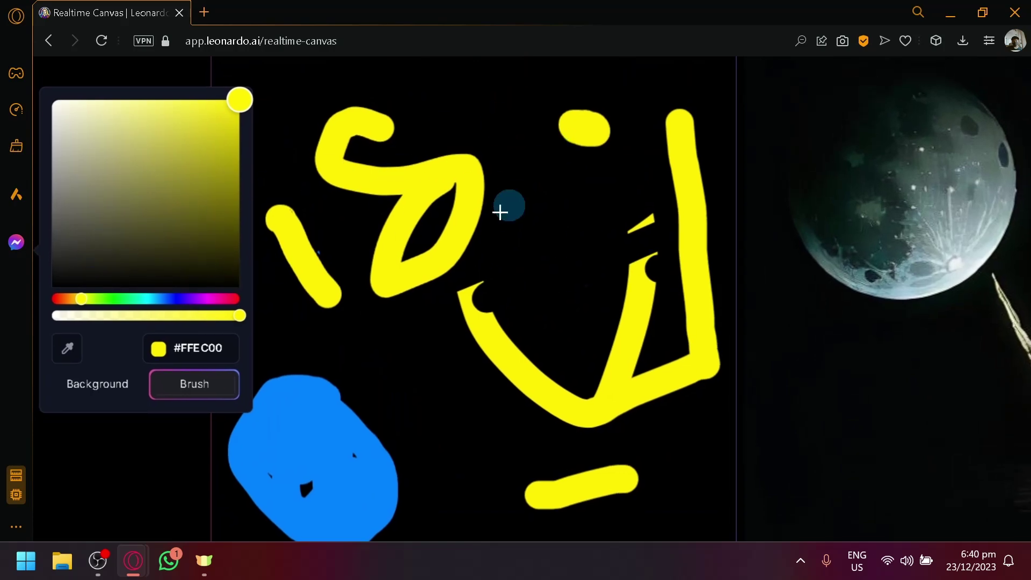
Step: Switch the brush to red #FF0046 and scribble red circles across the canvas centre
scroll(601, 247, down, 3)
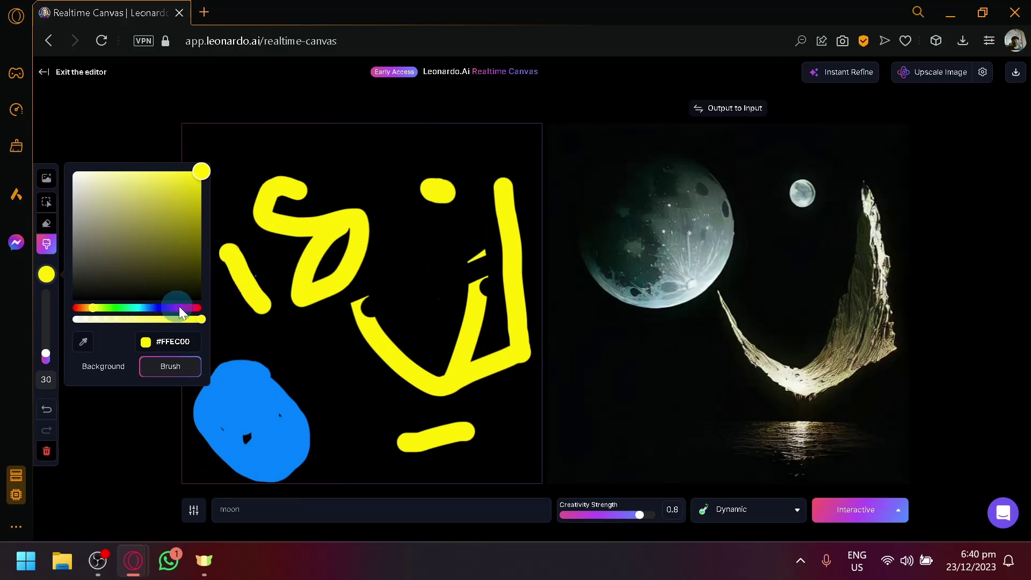
click(196, 309)
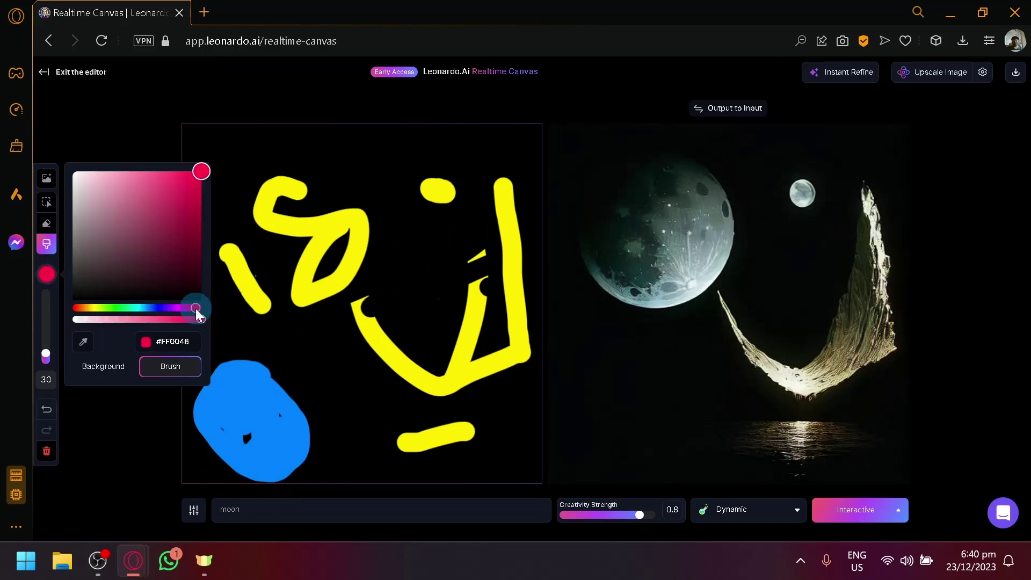
mouse_move(361, 165)
mouse_down()
mouse_move(474, 300)
mouse_move(378, 339)
mouse_move(329, 223)
mouse_move(392, 247)
mouse_move(346, 293)
mouse_up()
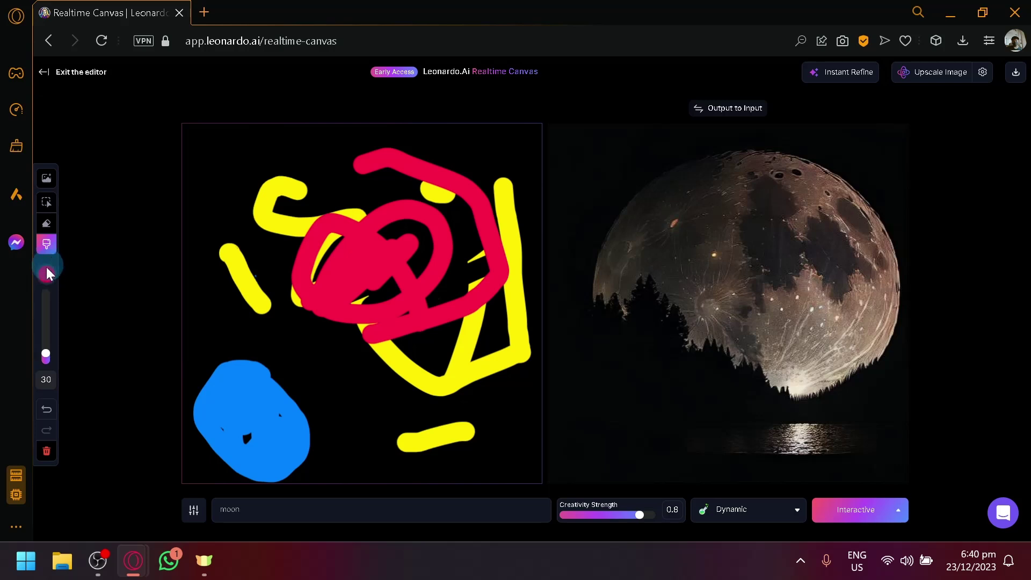
click(47, 279)
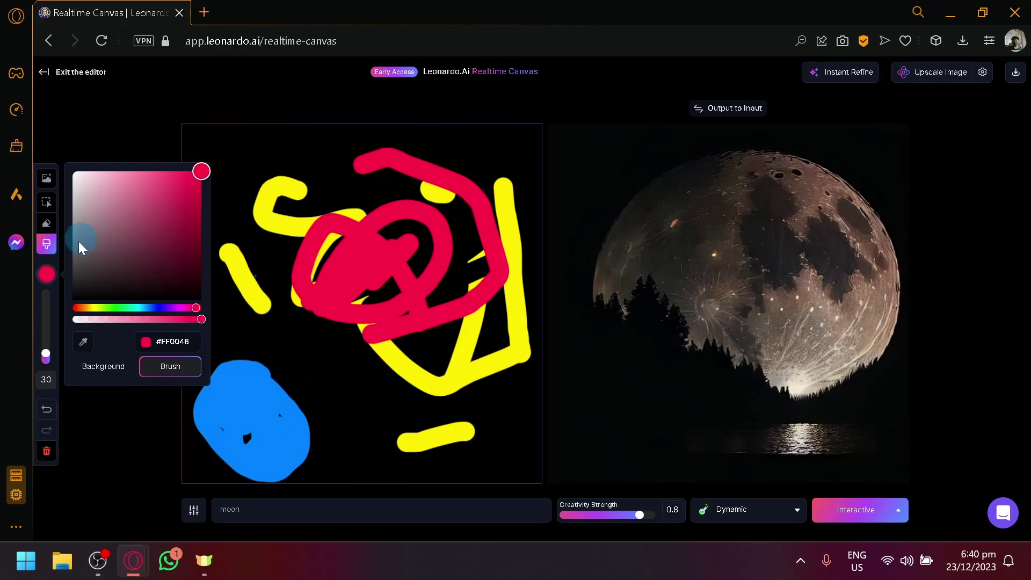
Step: Enlarge the brush to 191 and paint a huge red blob over the upper left, right and bottom
ctrl+scroll(41, 334, up, 8)
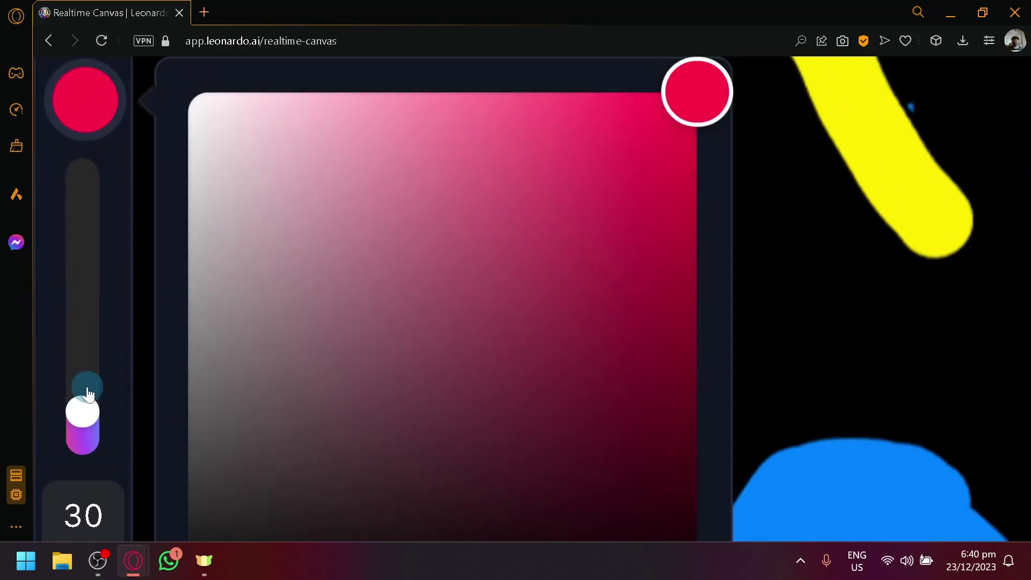
drag(83, 417, 110, 171)
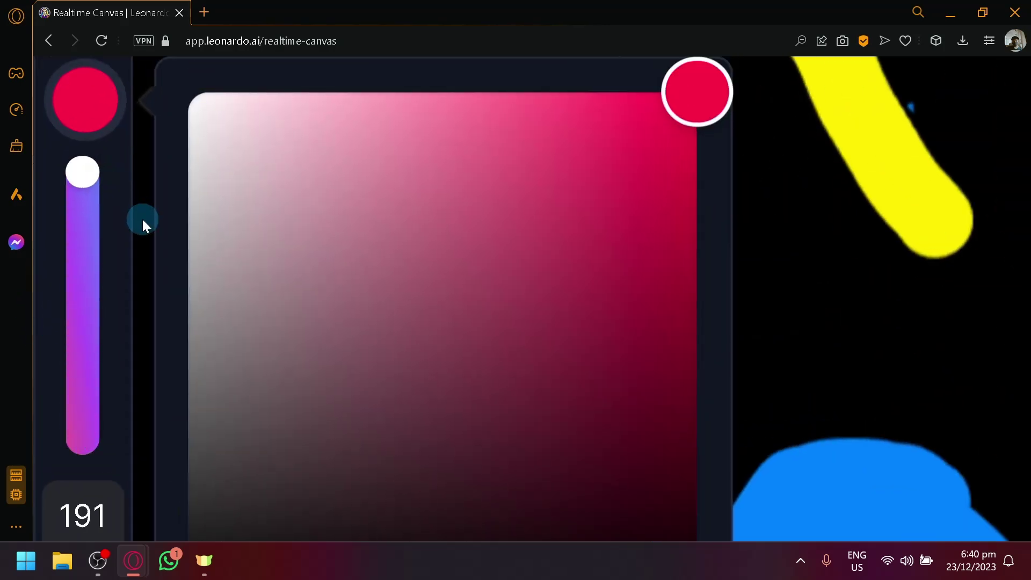
ctrl+scroll(143, 220, down, 8)
mouse_move(386, 207)
mouse_down()
mouse_move(459, 153)
mouse_move(447, 206)
mouse_move(370, 217)
mouse_up()
mouse_move(419, 129)
mouse_down()
mouse_move(468, 139)
mouse_move(517, 345)
mouse_move(443, 133)
mouse_up()
key(ctrl+minus)
key(ctrl+minus)
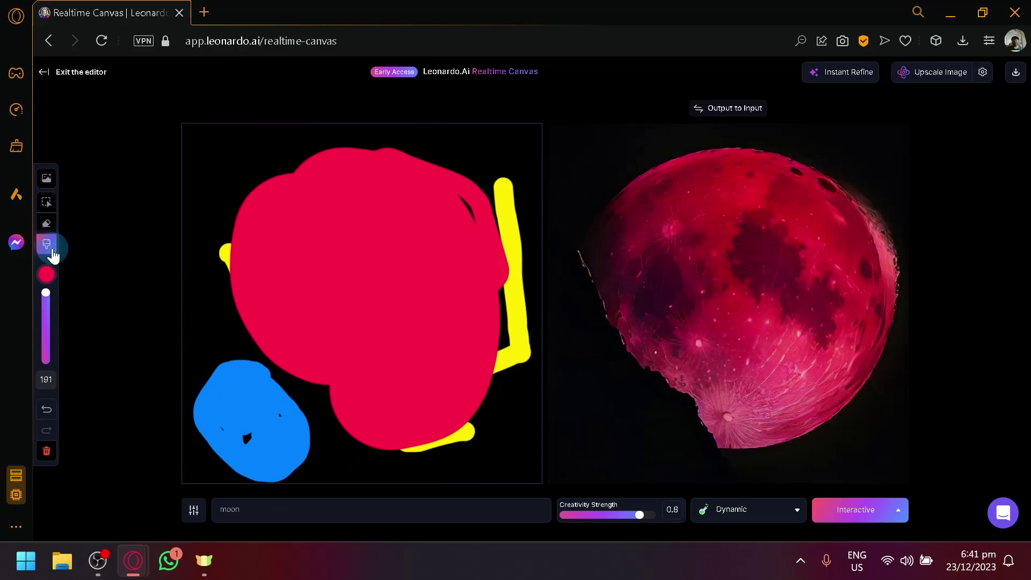
Step: Erase every stroke from the canvas and shrink the brush size to 42
click(49, 223)
mouse_move(249, 177)
mouse_down()
mouse_move(219, 208)
mouse_move(350, 233)
mouse_move(485, 301)
mouse_move(189, 459)
mouse_up()
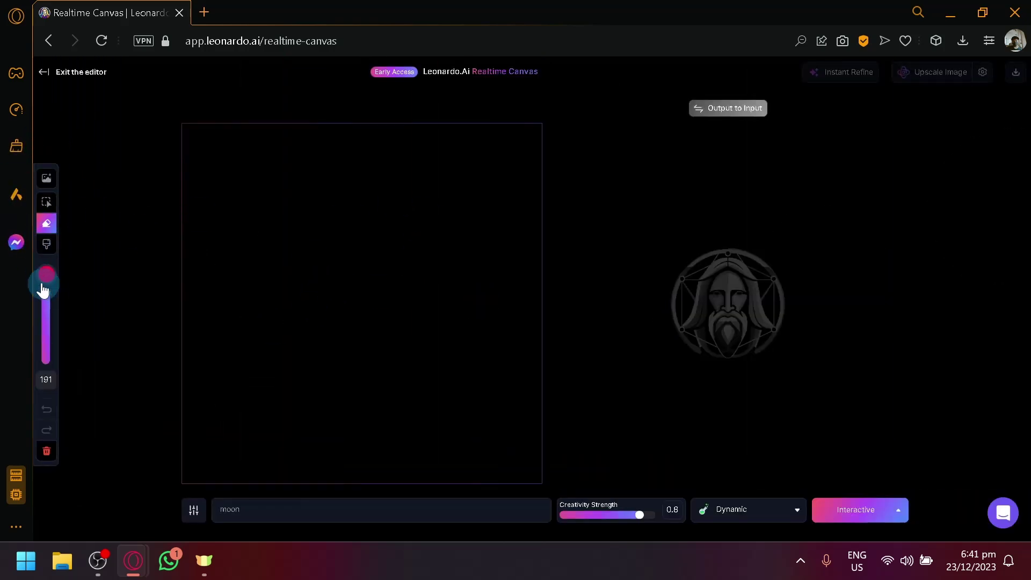
mouse_move(45, 295)
mouse_down()
mouse_move(56, 356)
mouse_move(82, 354)
mouse_up()
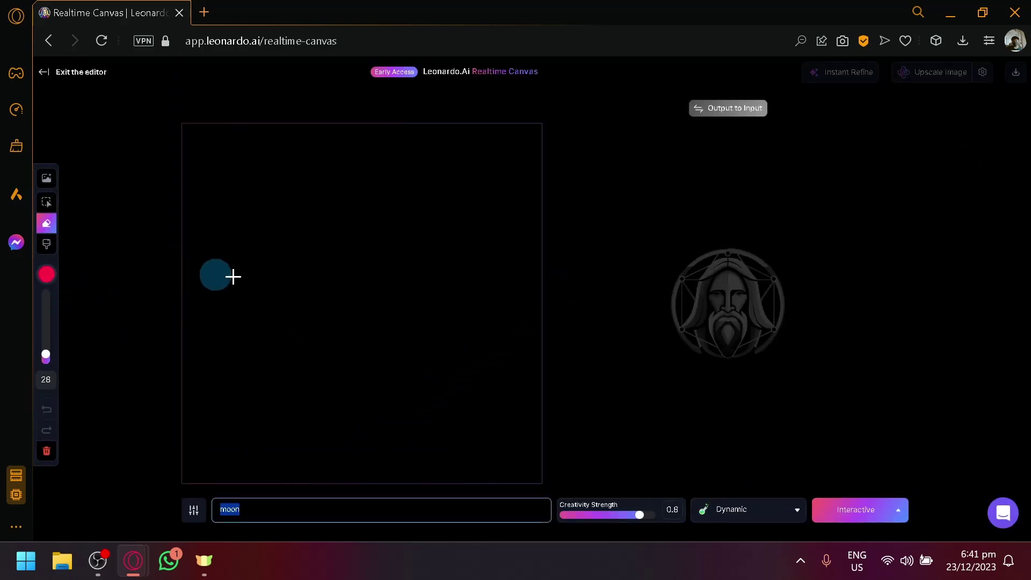
Step: Paint a small red test blob in the canvas centre, then undo it
click(313, 268)
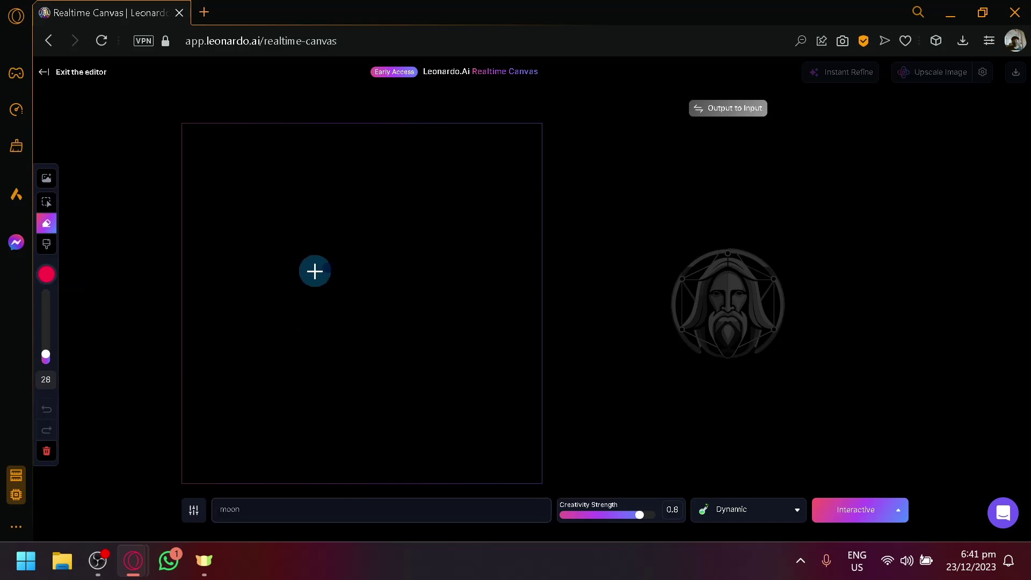
click(44, 252)
mouse_move(376, 309)
mouse_down()
mouse_move(360, 292)
mouse_move(387, 303)
mouse_move(371, 292)
mouse_up()
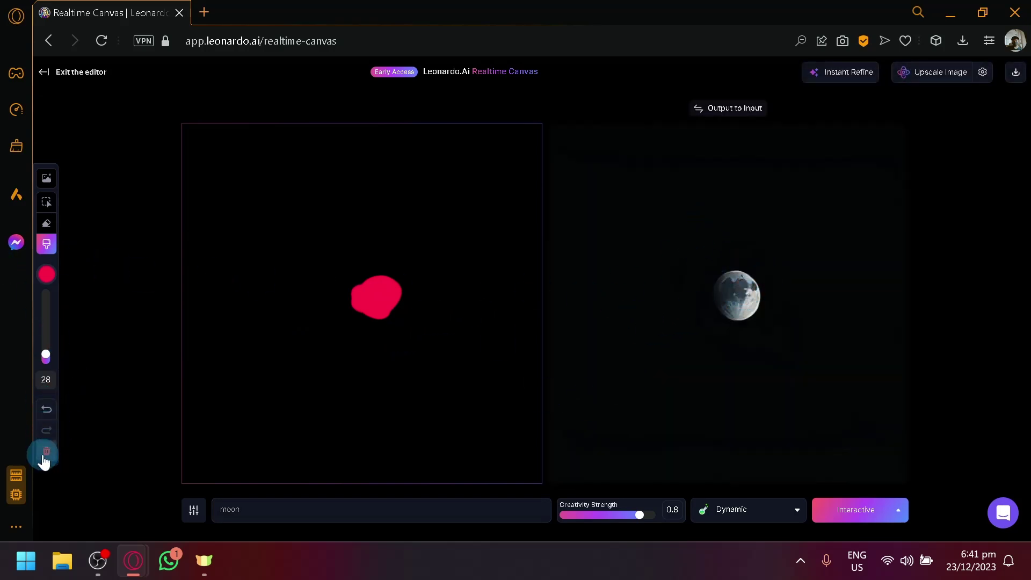
click(47, 410)
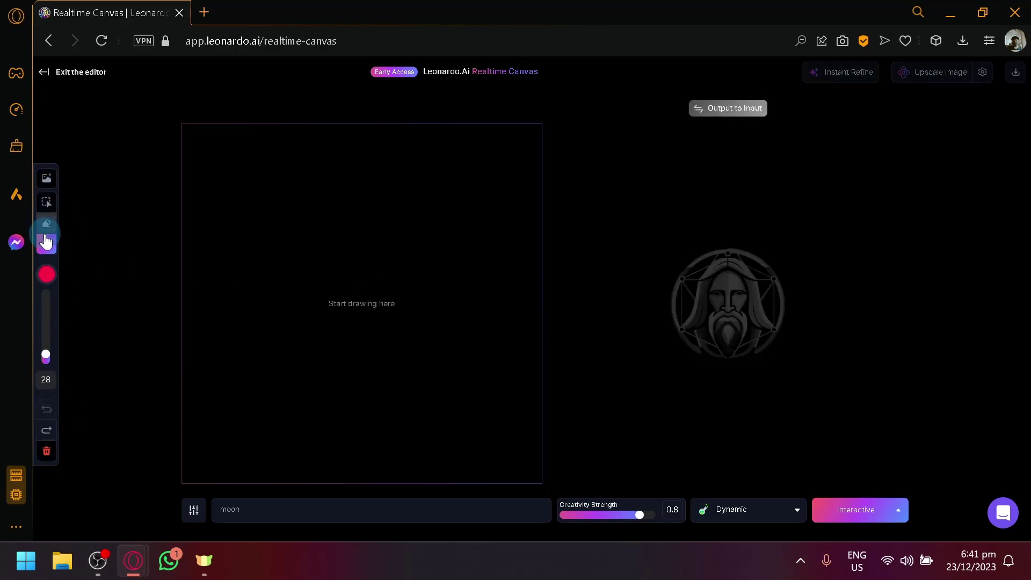
Step: Change the prompt from 'moon' to 'Island' and clear the canvas
double_click(233, 509)
drag(233, 509, 165, 357)
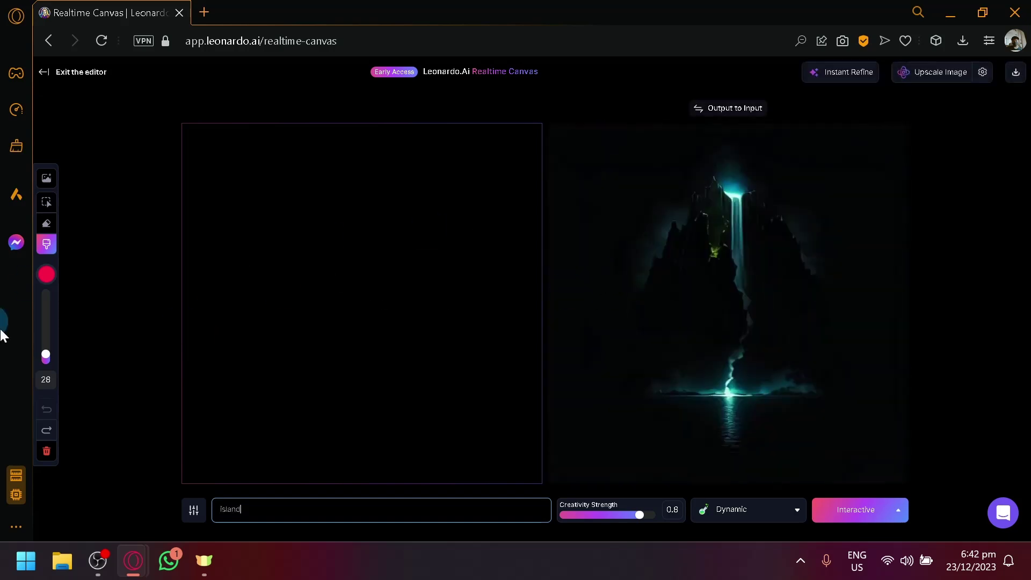
click(46, 453)
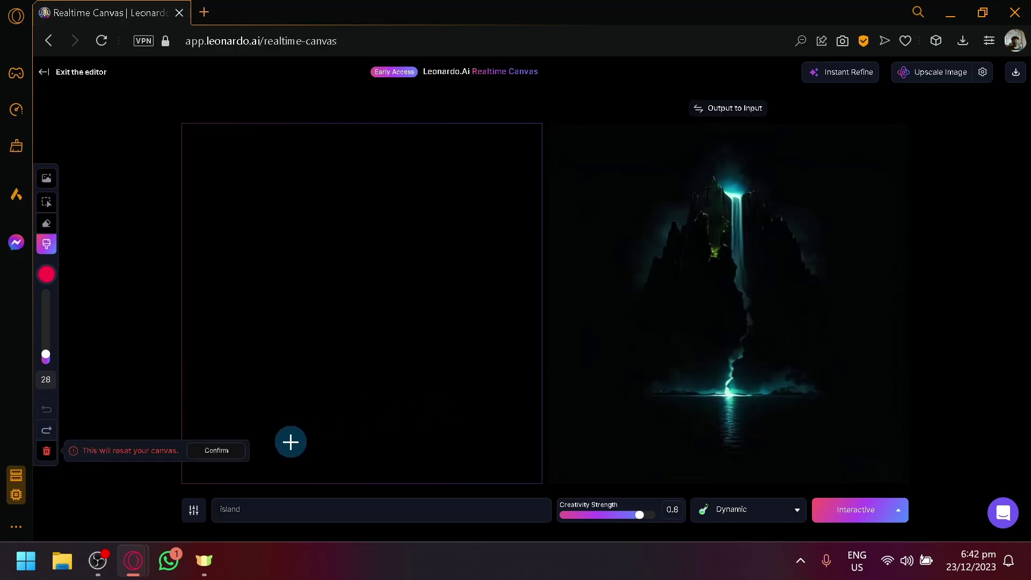
click(234, 457)
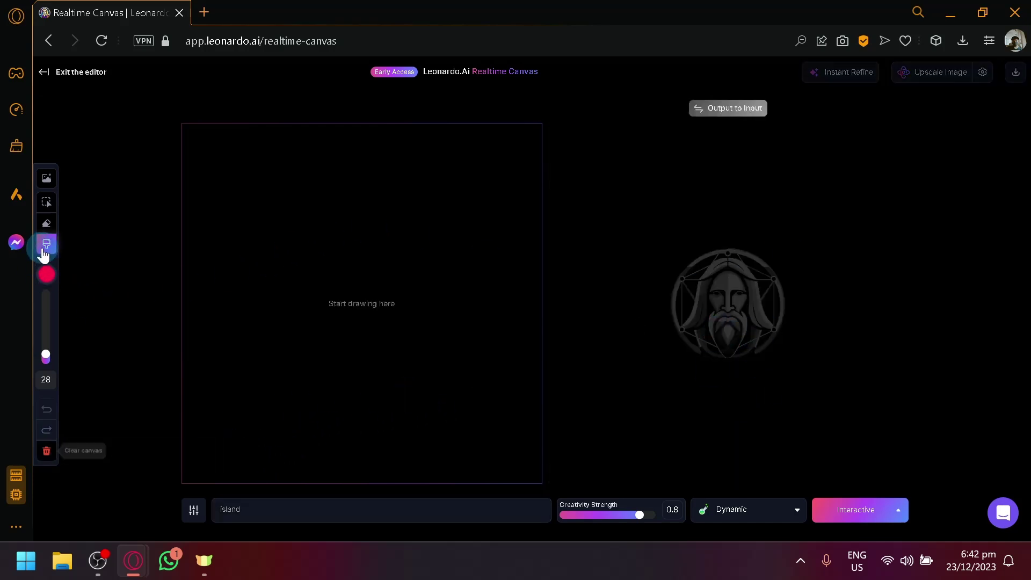
Step: Set the brush colour to blue #000CFF
click(47, 276)
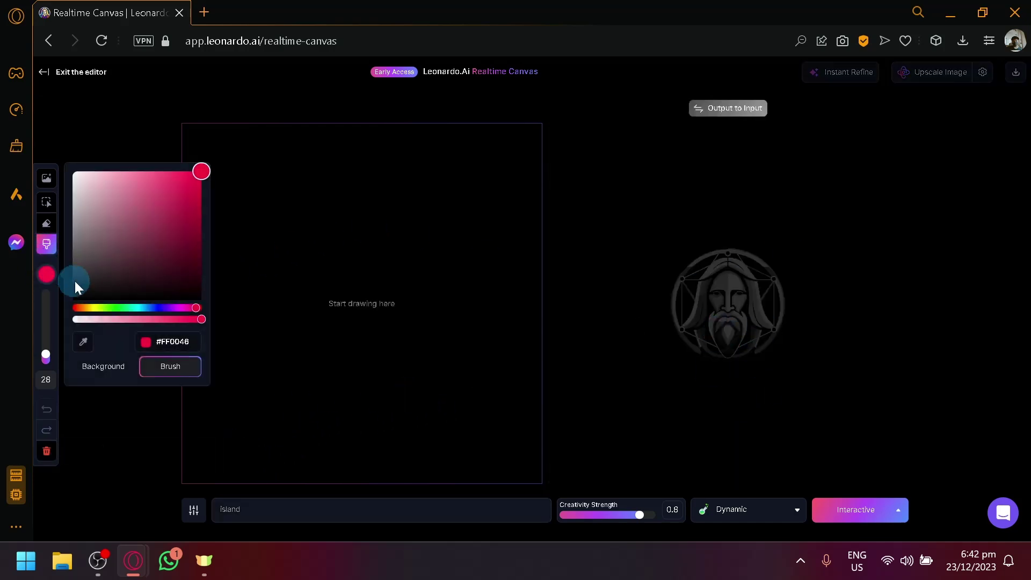
click(158, 309)
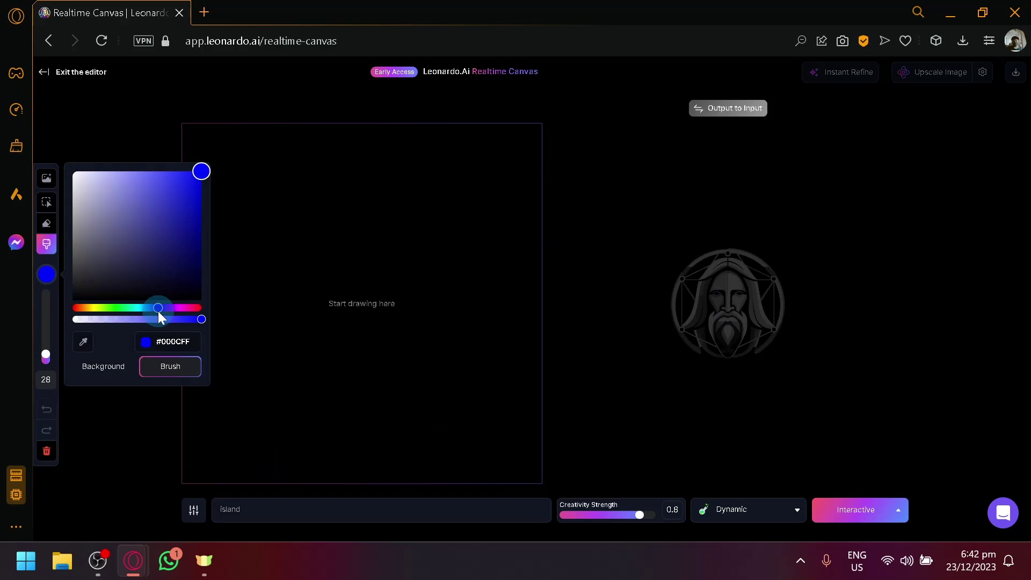
click(48, 248)
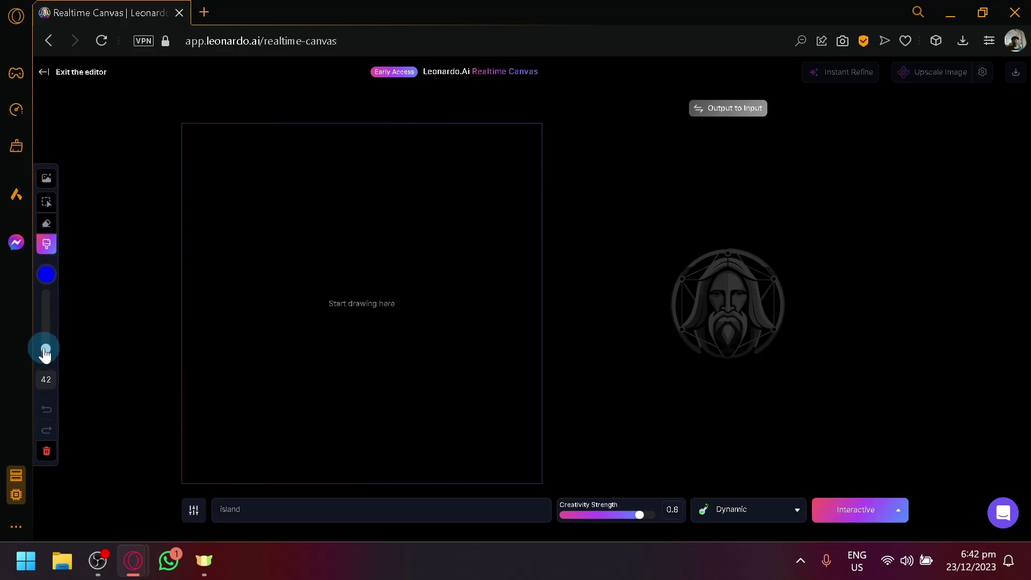
Step: Paint a wide blue sea at brush size 96, then orange #FF7900 land at size 39 on the right
mouse_move(45, 356)
mouse_down()
mouse_move(47, 306)
mouse_move(47, 330)
mouse_up()
mouse_move(182, 421)
mouse_down()
mouse_move(551, 415)
mouse_move(547, 439)
mouse_move(469, 450)
mouse_move(190, 464)
mouse_move(521, 481)
mouse_move(557, 469)
mouse_up()
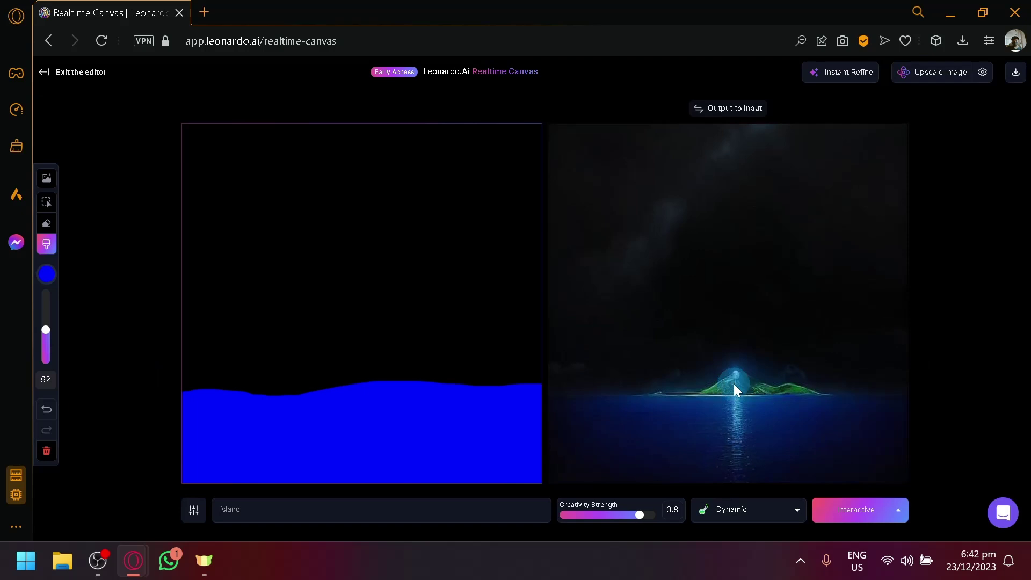
click(48, 280)
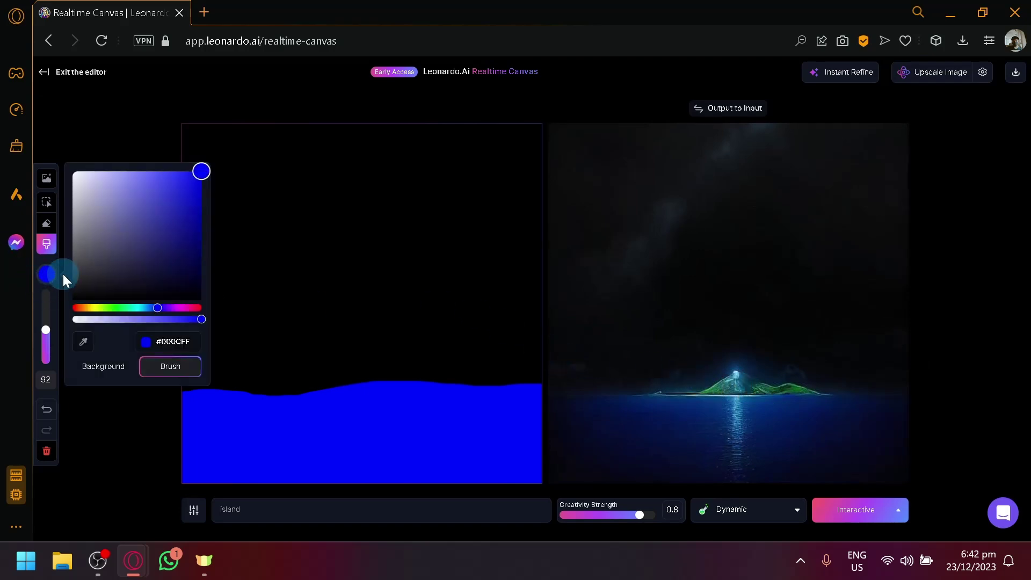
mouse_move(94, 311)
mouse_down()
mouse_move(83, 308)
mouse_move(47, 352)
mouse_up()
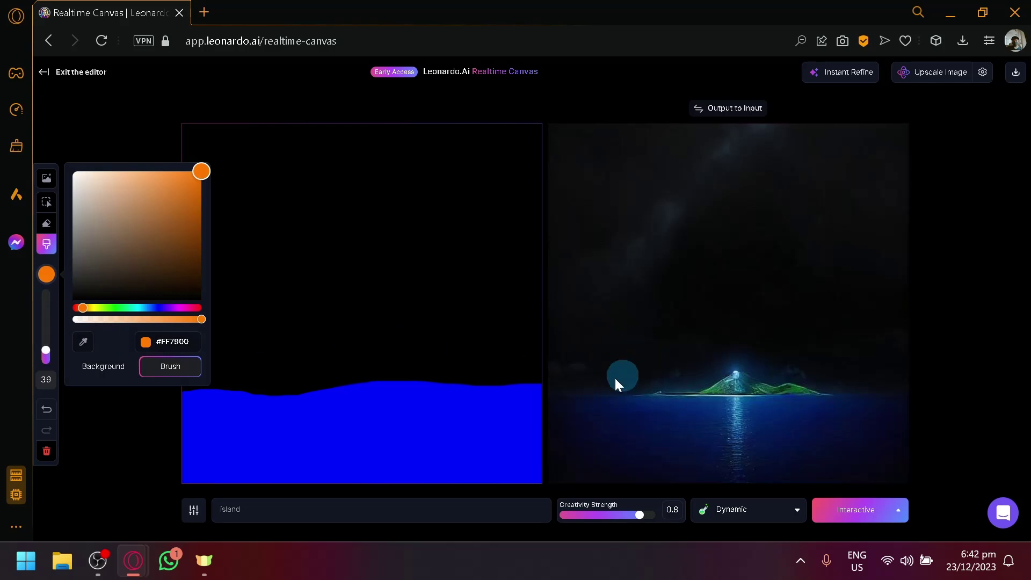
click(105, 442)
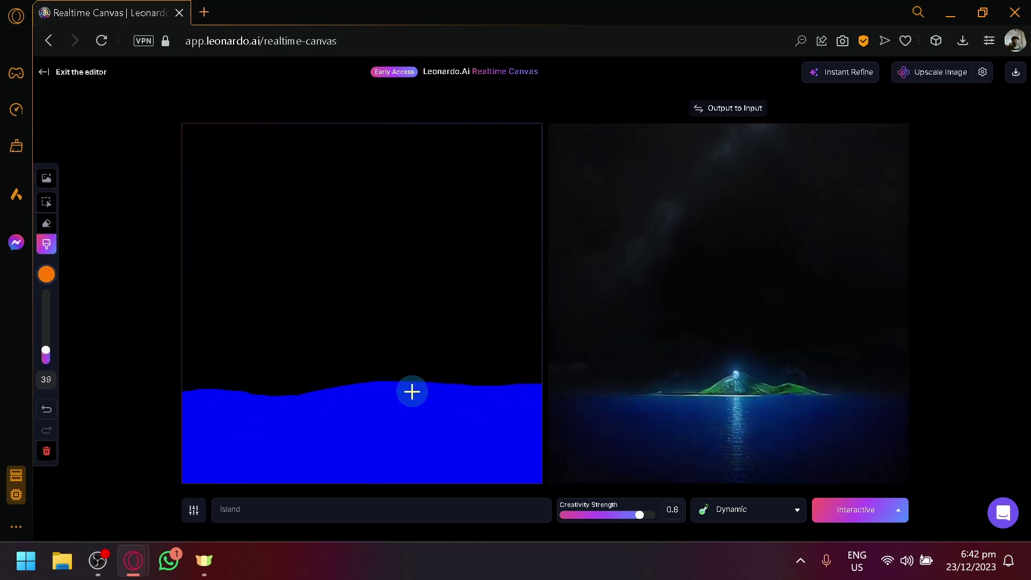
mouse_move(460, 389)
mouse_down()
mouse_move(559, 397)
mouse_move(488, 366)
mouse_move(463, 378)
mouse_move(529, 361)
mouse_move(546, 375)
mouse_up()
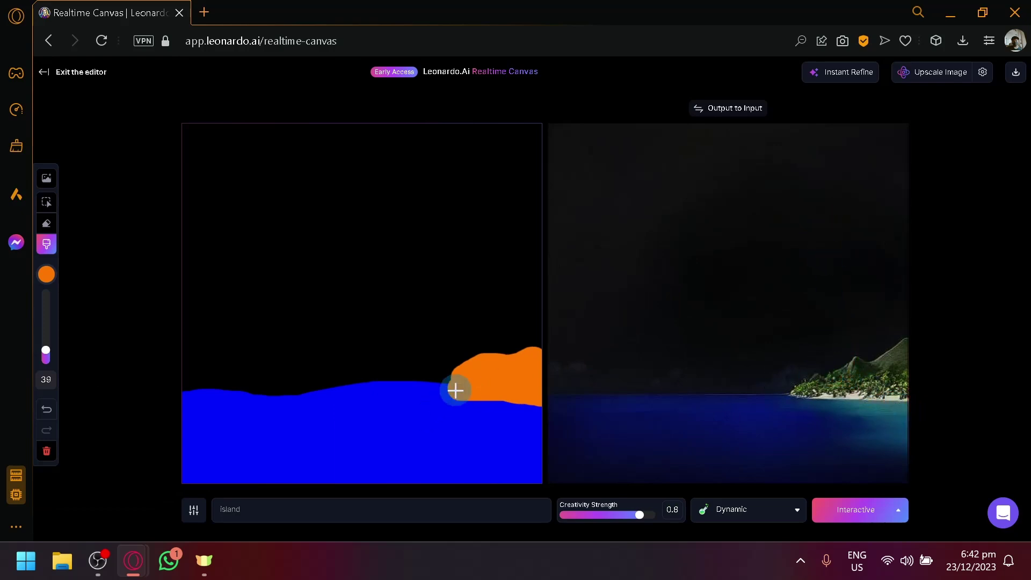
mouse_move(453, 386)
mouse_down()
mouse_move(360, 392)
mouse_move(505, 394)
mouse_move(548, 422)
mouse_up()
mouse_move(539, 474)
mouse_down()
mouse_move(481, 491)
mouse_move(556, 451)
mouse_up()
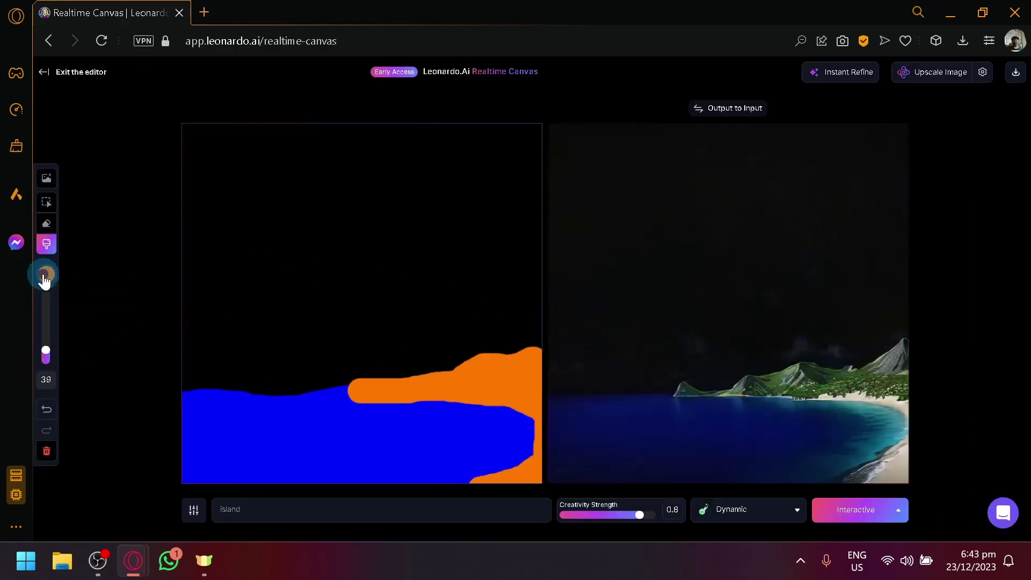
Step: Paint a dark grey #4D4D4D ridge along the top of the orange hill
click(45, 275)
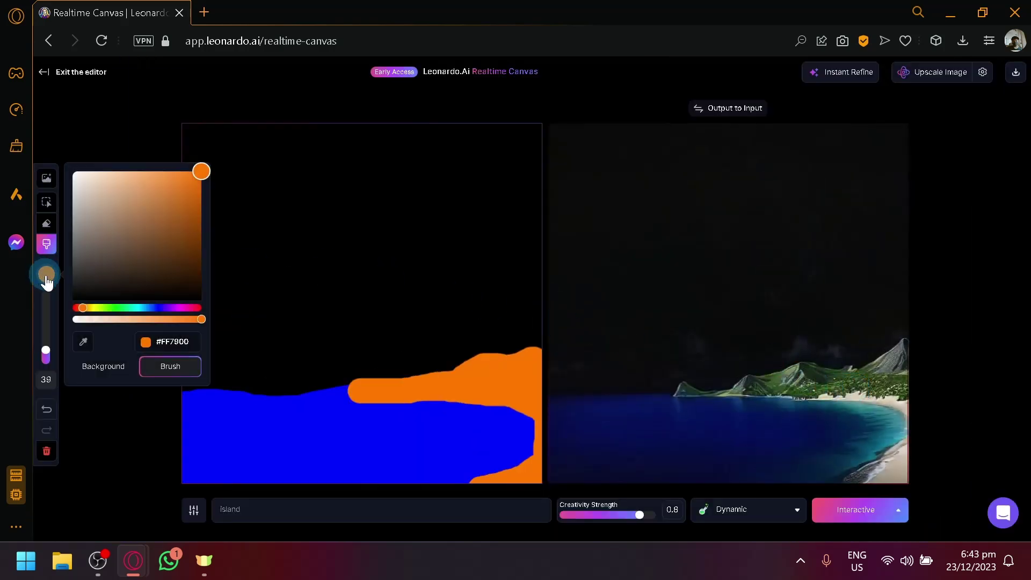
click(156, 308)
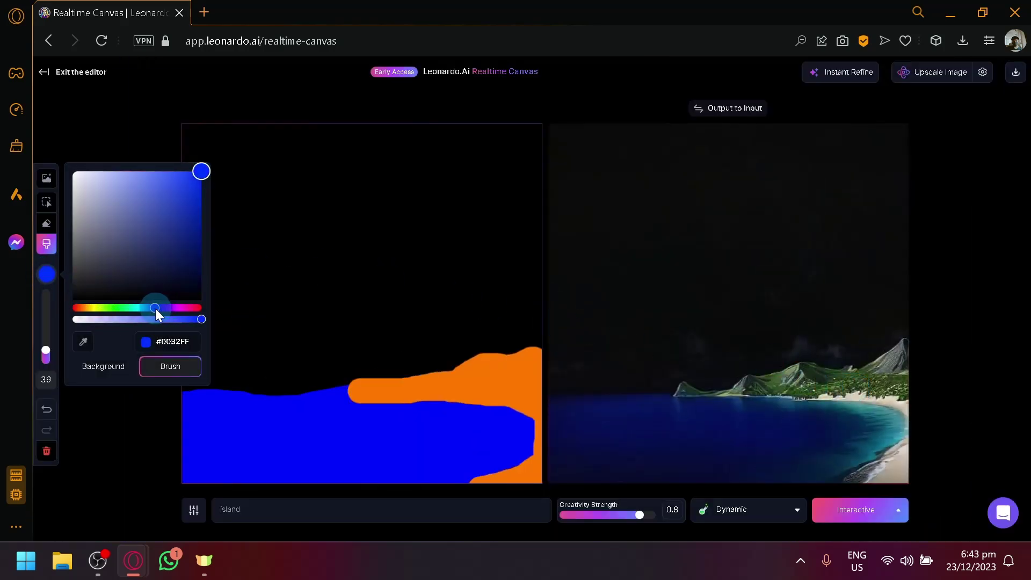
click(82, 264)
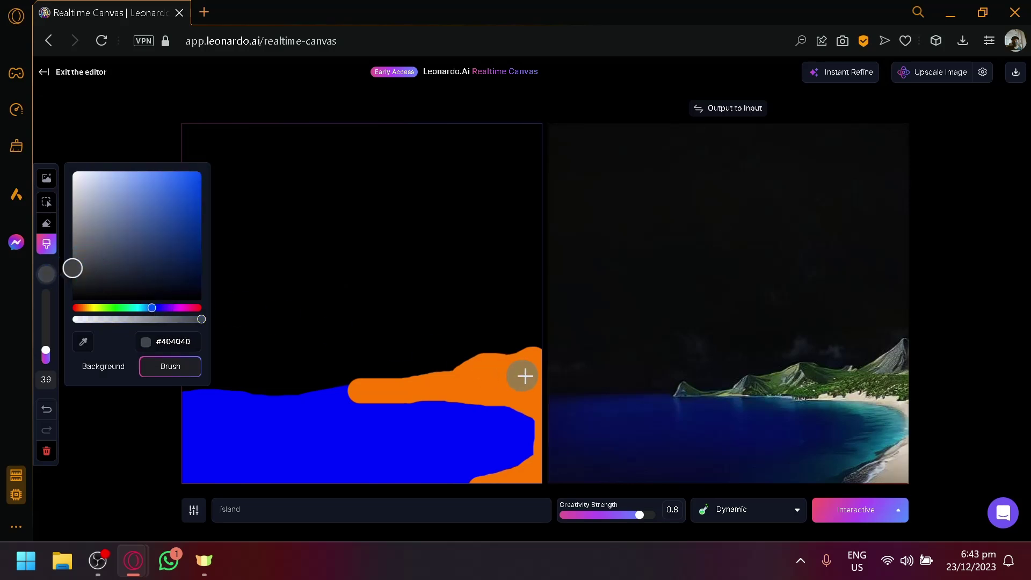
click(507, 354)
mouse_move(507, 354)
mouse_down()
mouse_move(543, 331)
mouse_move(537, 355)
mouse_move(392, 370)
mouse_up()
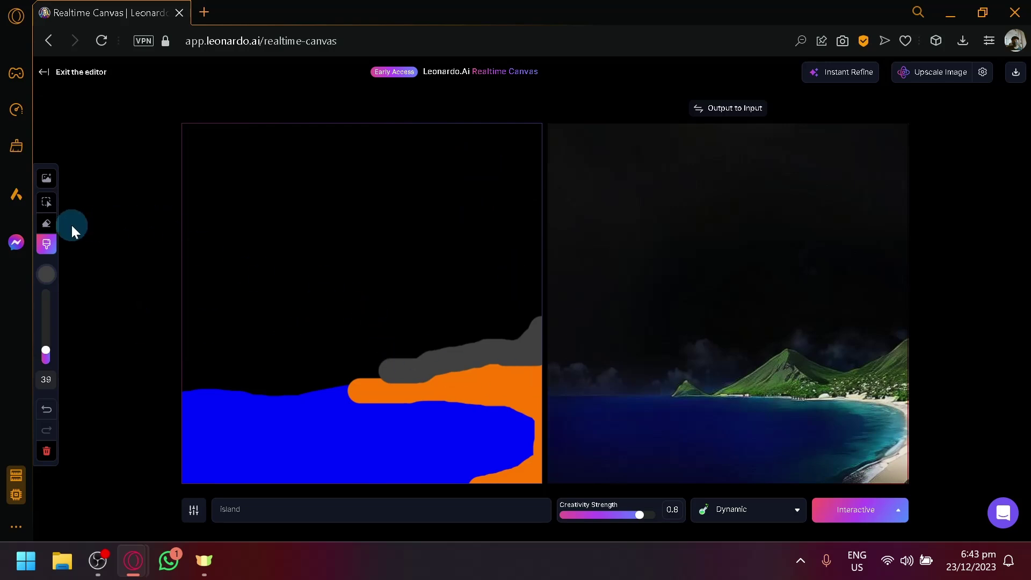
Step: Paint a large pure-yellow blob at the sketch's top-left
click(46, 274)
click(93, 308)
click(161, 247)
click(201, 172)
click(238, 145)
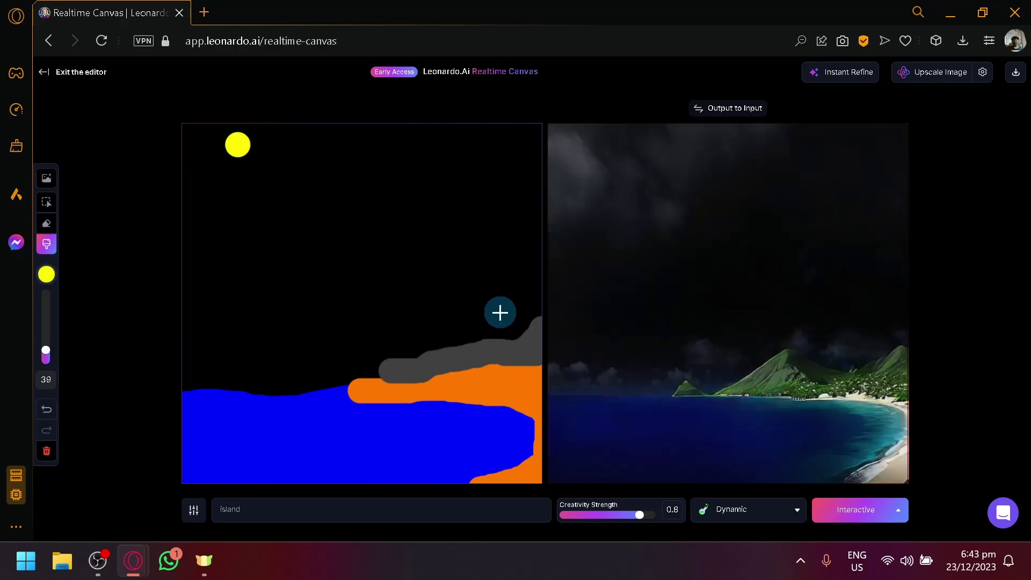
mouse_move(230, 143)
mouse_down()
mouse_move(252, 165)
mouse_move(229, 155)
mouse_move(257, 151)
mouse_move(222, 152)
mouse_up()
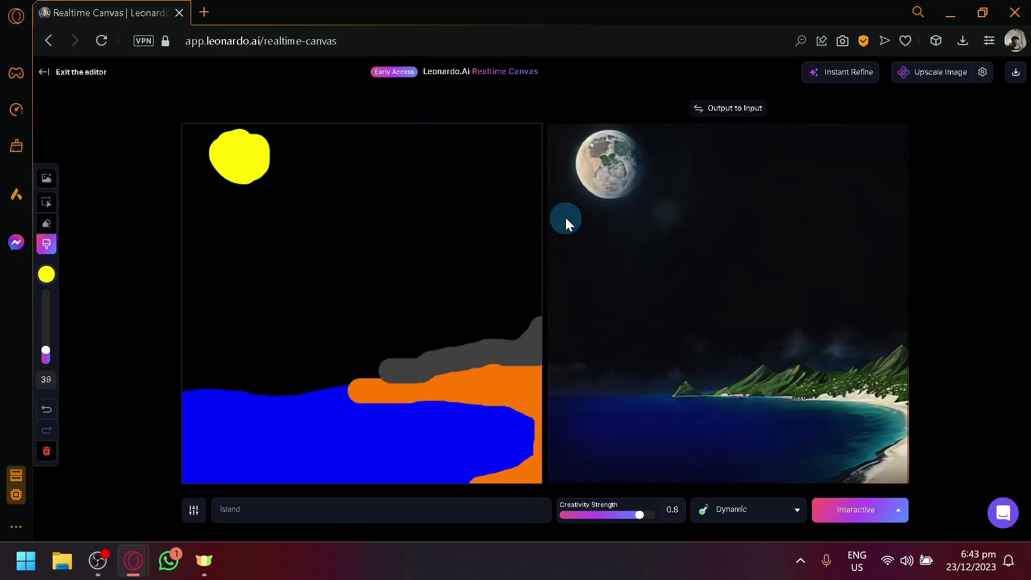
Step: Append 'during the day' so the prompt reads 'Island during the day'
click(459, 513)
text(during the day)
key(Return)
key(BackSpace)
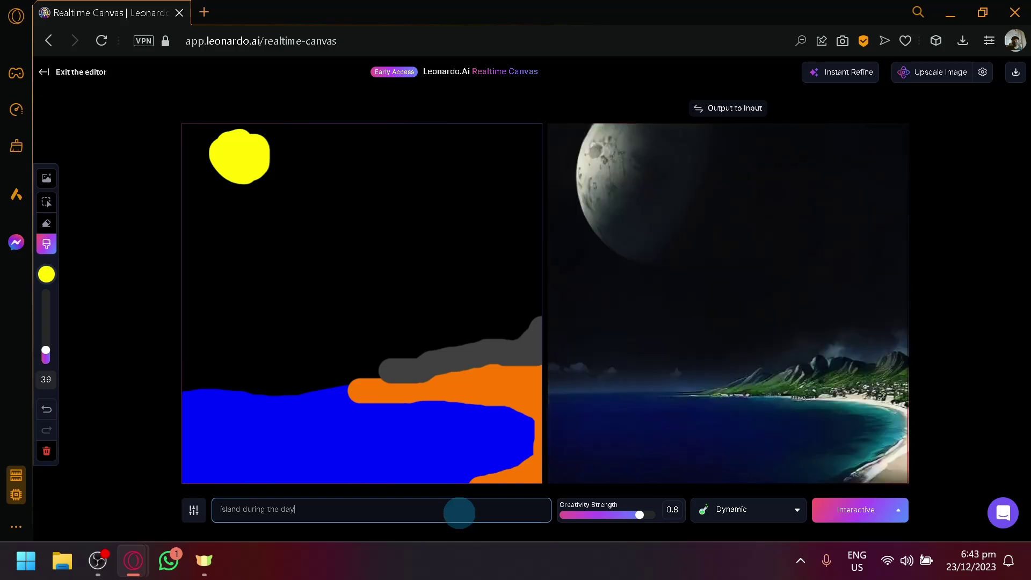
click(47, 275)
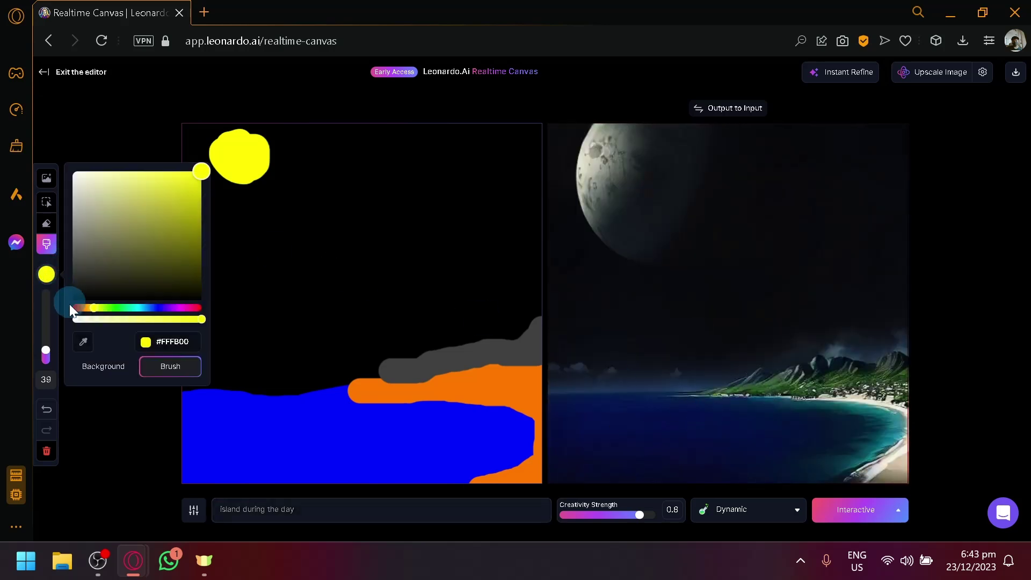
Step: With the Select tool, drag the large yellow blob down, then up toward the top centre
click(46, 204)
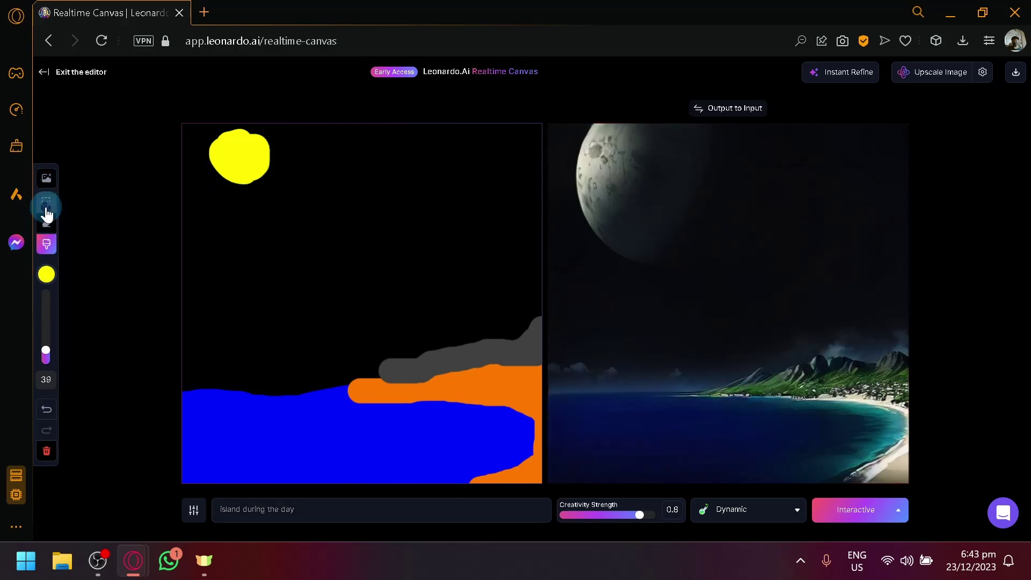
click(242, 156)
drag(241, 156, 277, 311)
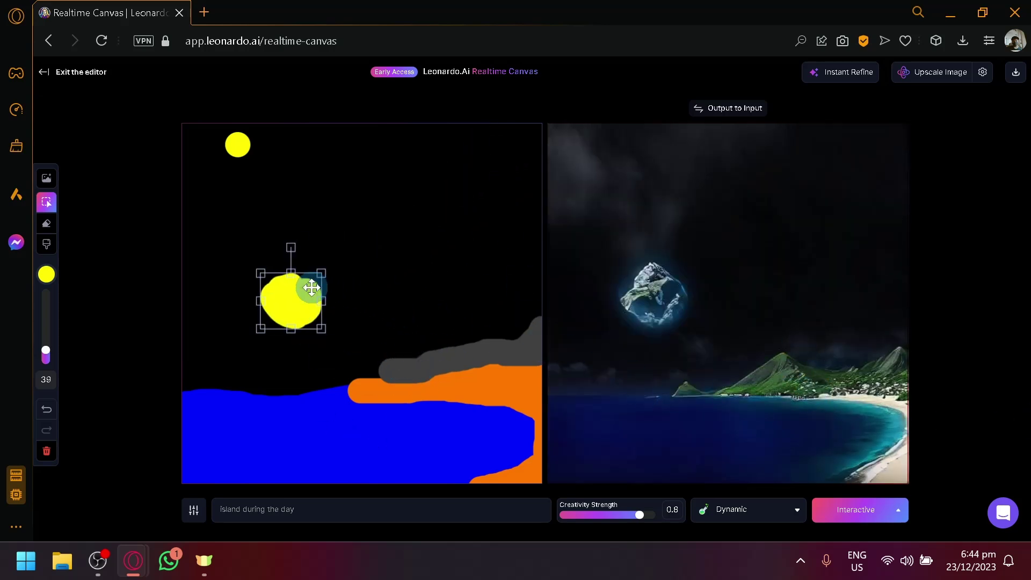
drag(287, 309, 318, 194)
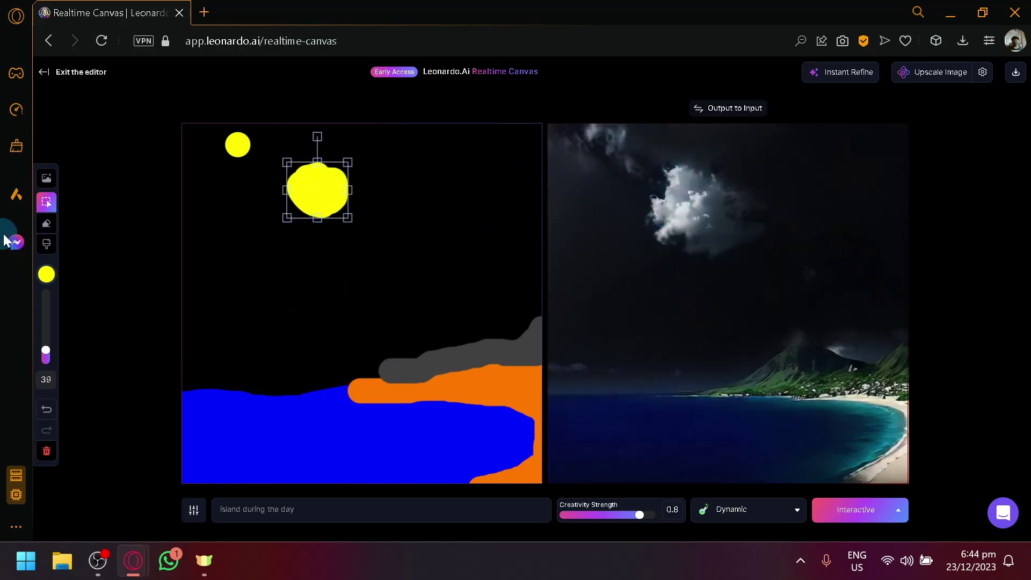
Step: Switch to the Brush with a light cyan colour and size 135
click(46, 244)
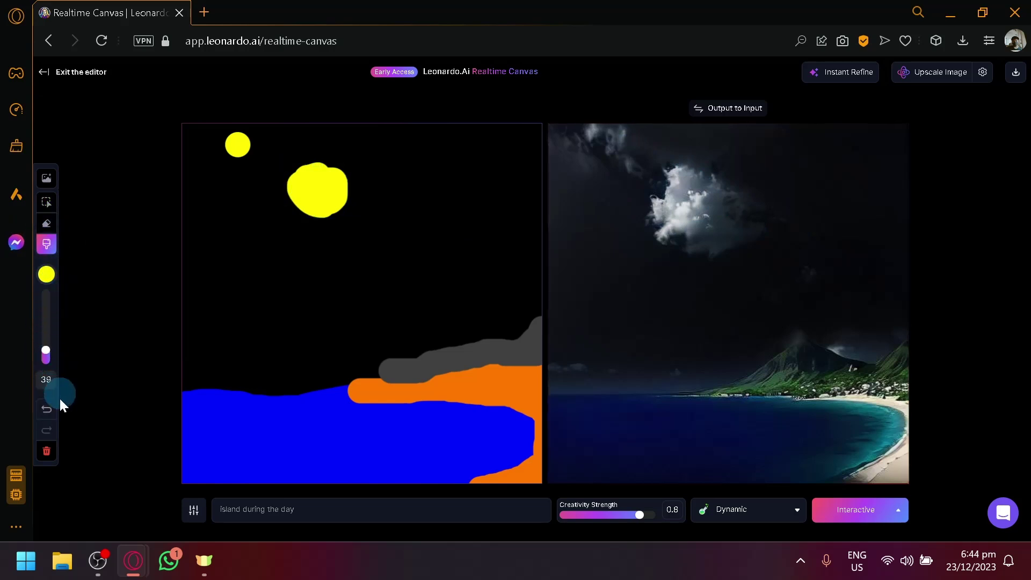
click(59, 272)
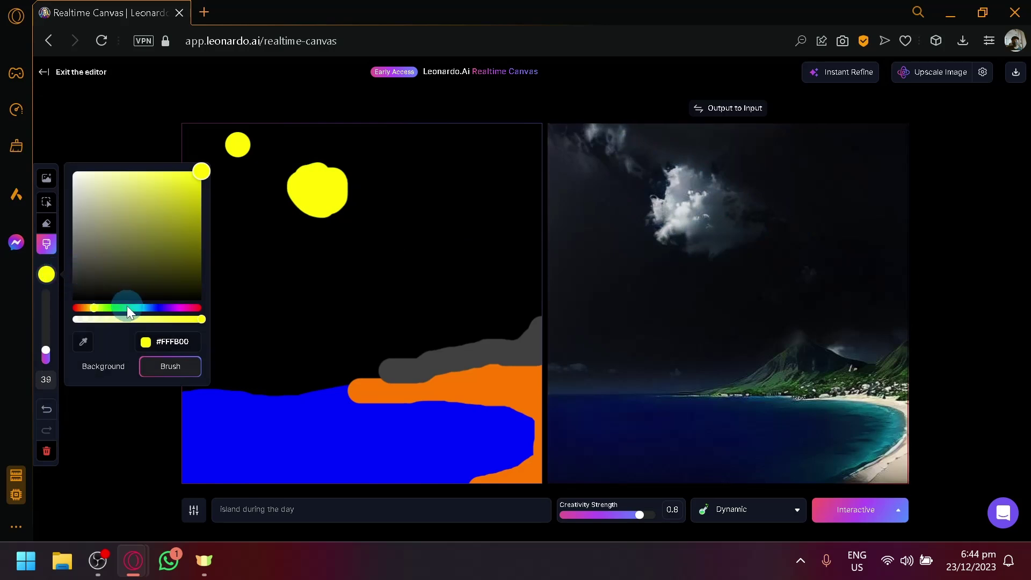
click(129, 307)
drag(125, 226, 122, 149)
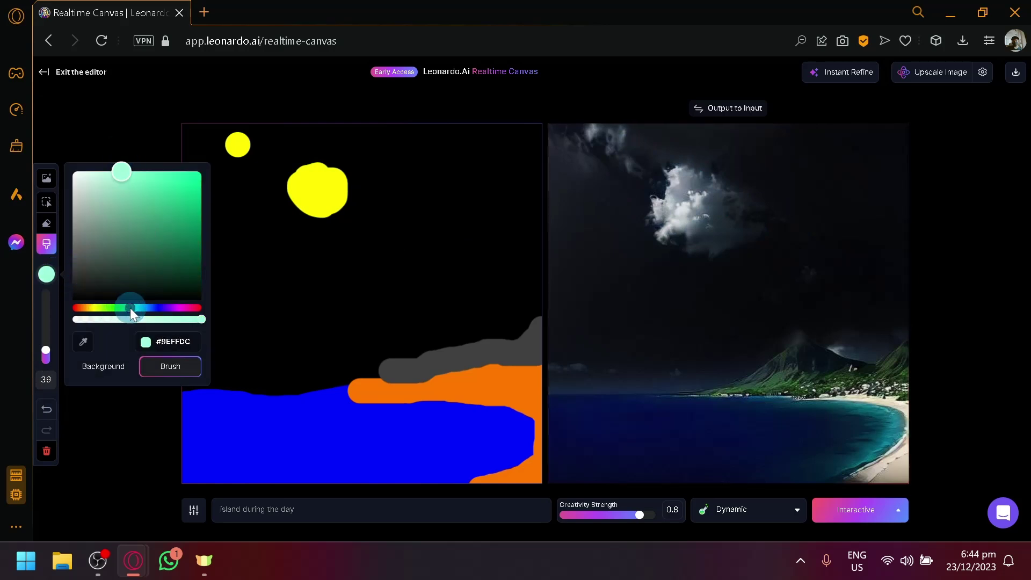
drag(131, 308, 141, 306)
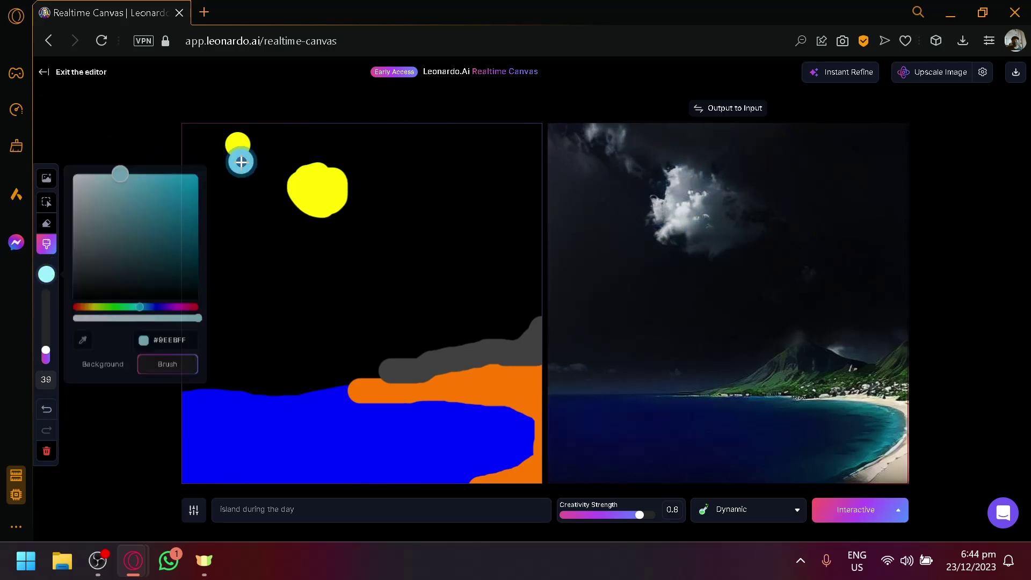
click(46, 314)
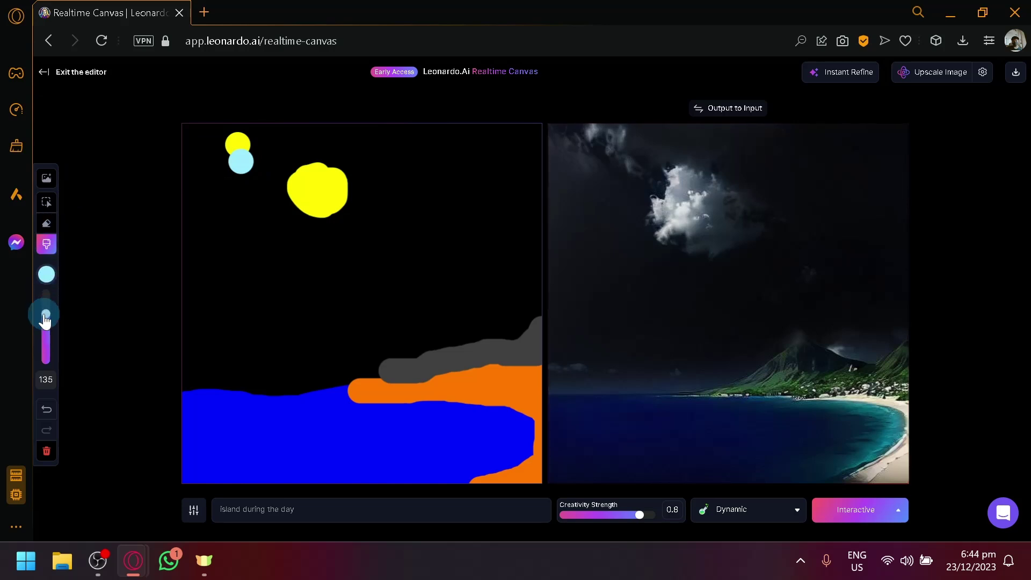
Step: Undo the last five edits, then paint light-blue sky over the dark top down to the hills
click(46, 409)
click(47, 410)
click(46, 409)
click(47, 409)
click(46, 409)
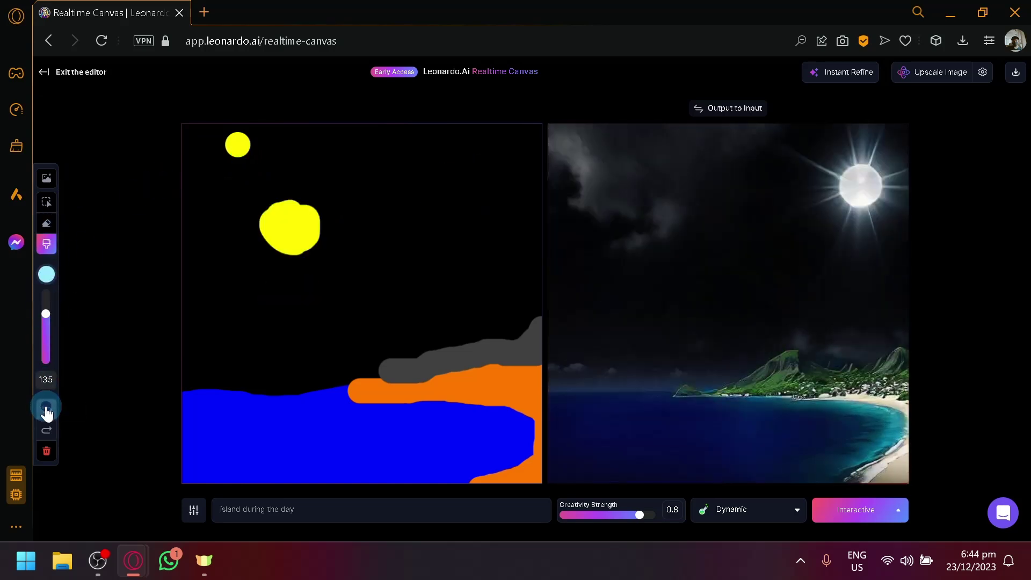
click(47, 409)
mouse_move(195, 146)
mouse_down()
mouse_move(238, 157)
mouse_move(371, 139)
mouse_move(510, 146)
mouse_move(525, 172)
mouse_move(190, 217)
mouse_up()
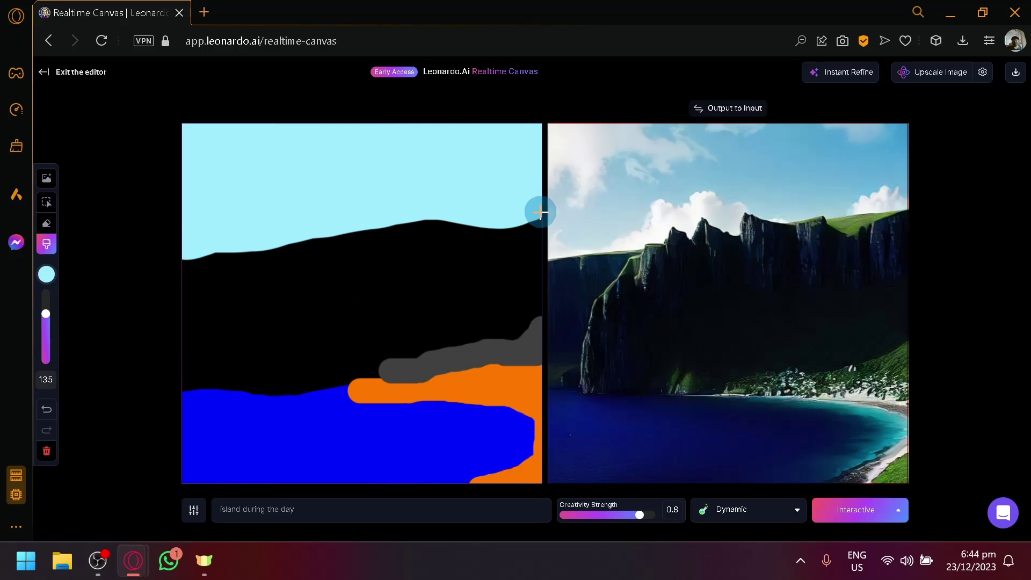
mouse_move(536, 207)
mouse_down()
mouse_move(513, 220)
mouse_move(431, 252)
mouse_move(273, 261)
mouse_move(154, 302)
mouse_move(189, 324)
mouse_move(338, 300)
mouse_move(272, 338)
mouse_move(195, 343)
mouse_move(227, 357)
mouse_move(360, 327)
mouse_move(293, 347)
mouse_move(311, 351)
mouse_move(496, 286)
mouse_move(534, 292)
mouse_move(328, 342)
mouse_move(358, 339)
mouse_up()
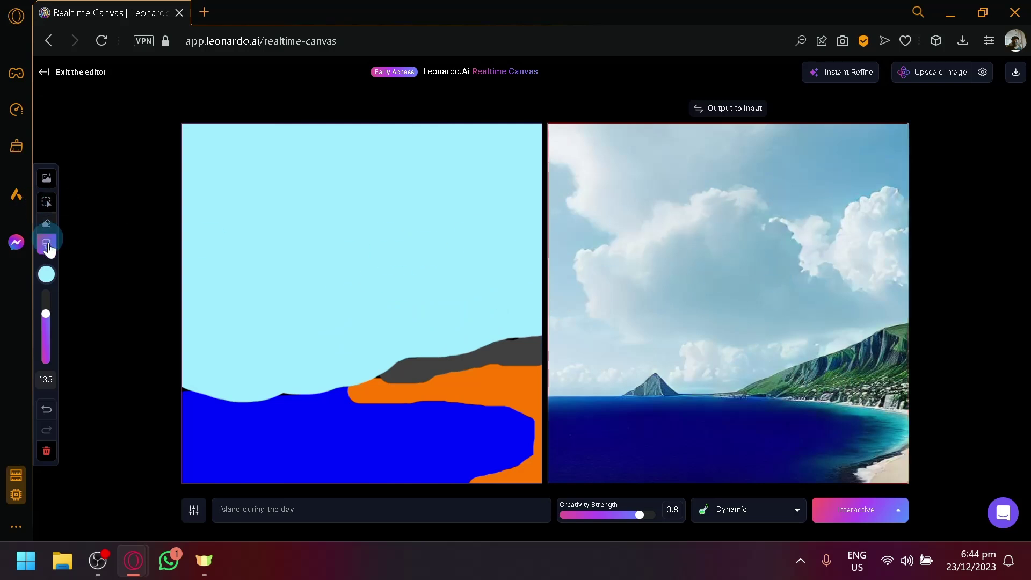
Step: Set the brush to yellow-green #D5FF00 and dab a large sun near the top centre
click(46, 275)
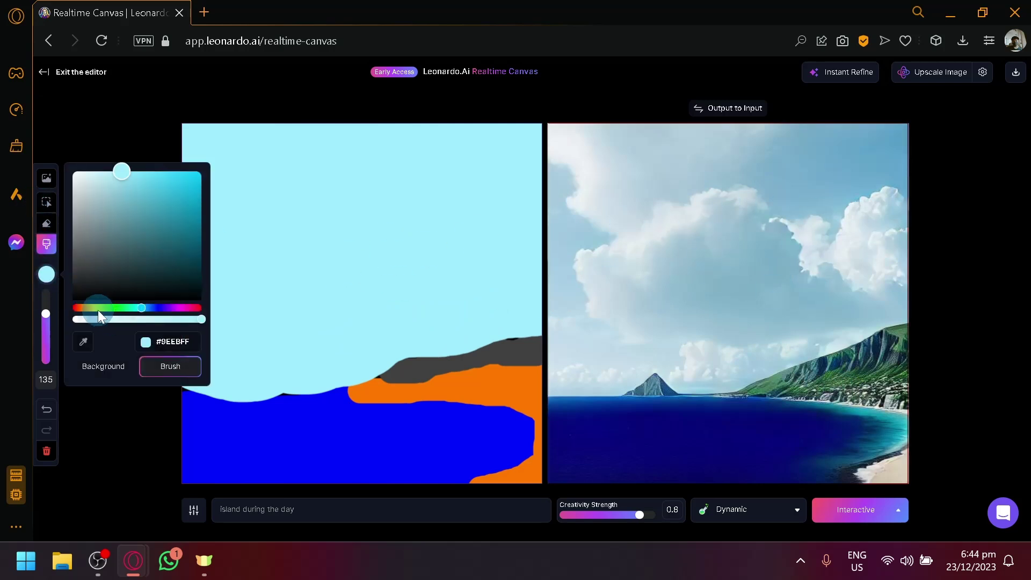
click(98, 307)
drag(131, 240, 201, 172)
click(374, 171)
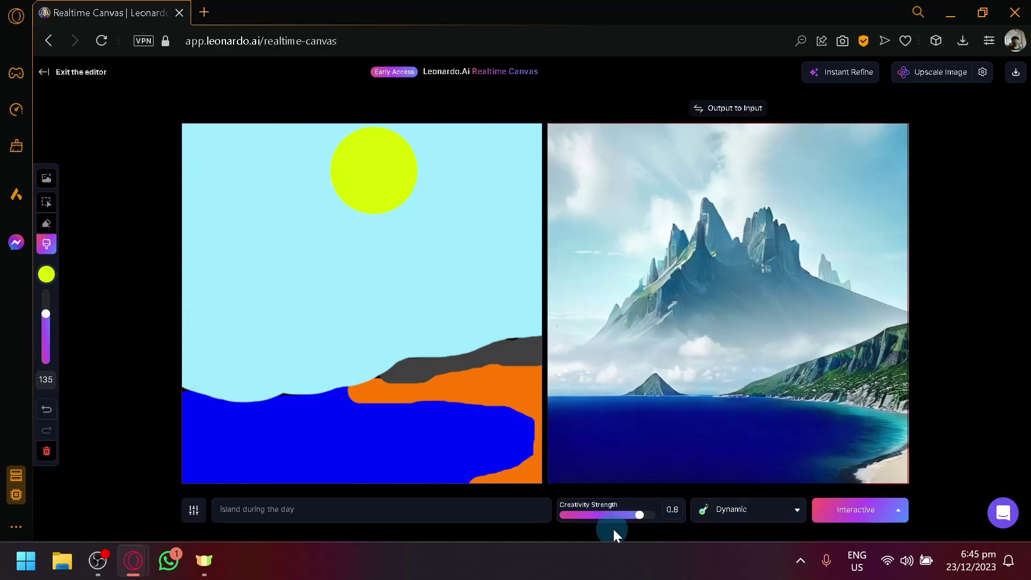
scroll(595, 520, up, 5)
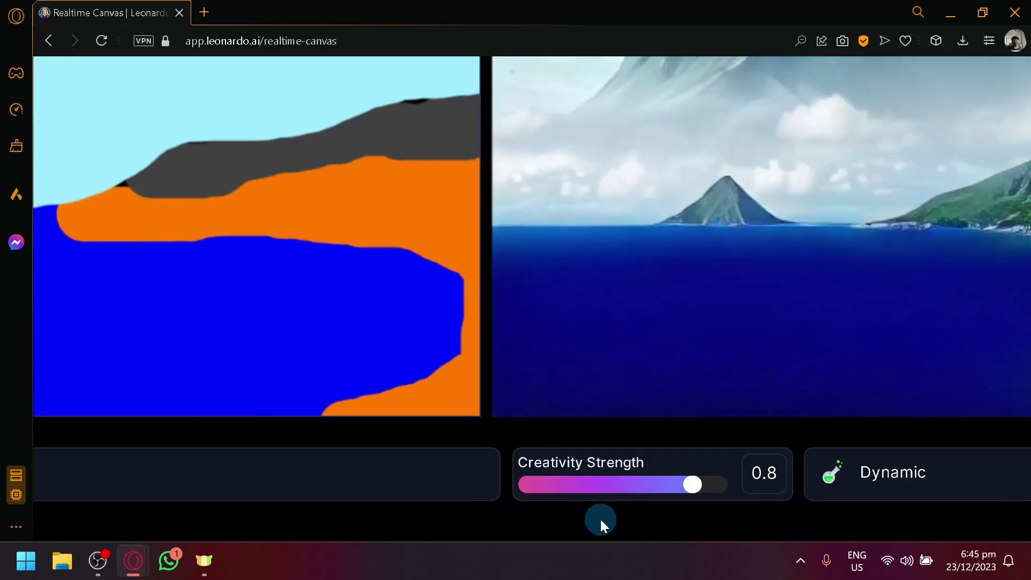
drag(640, 514, 596, 515)
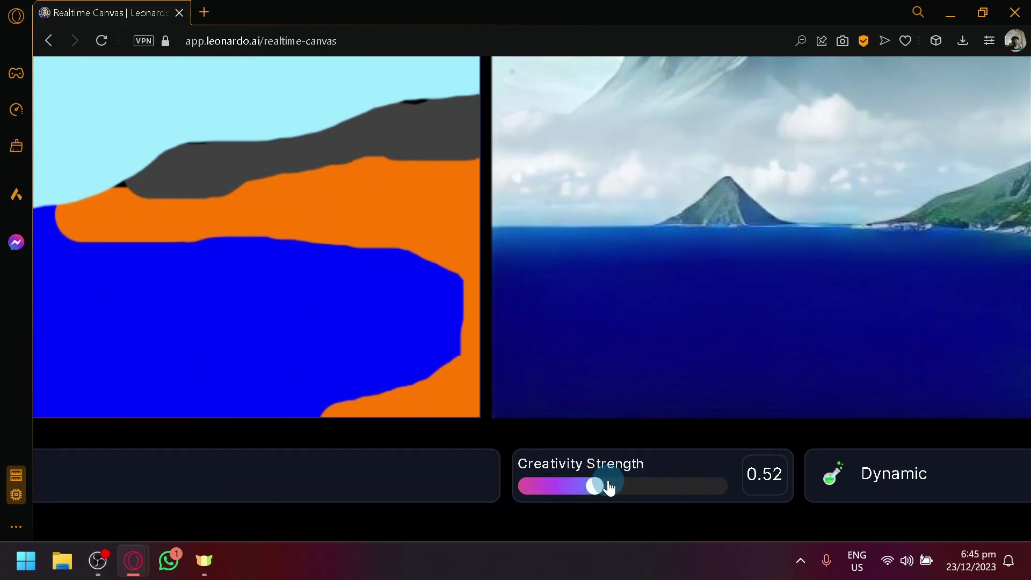
scroll(596, 487, down, 5)
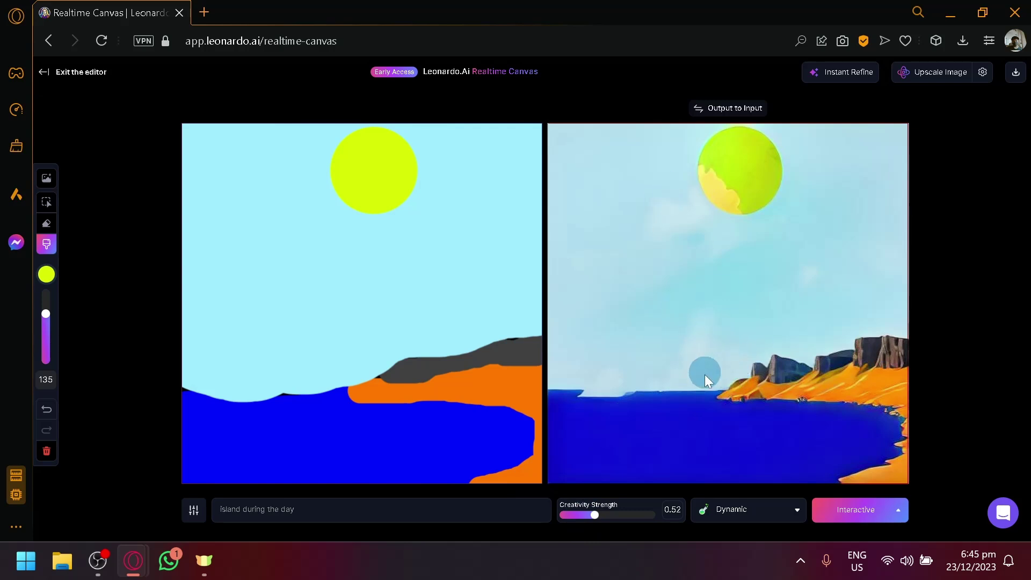
click(639, 516)
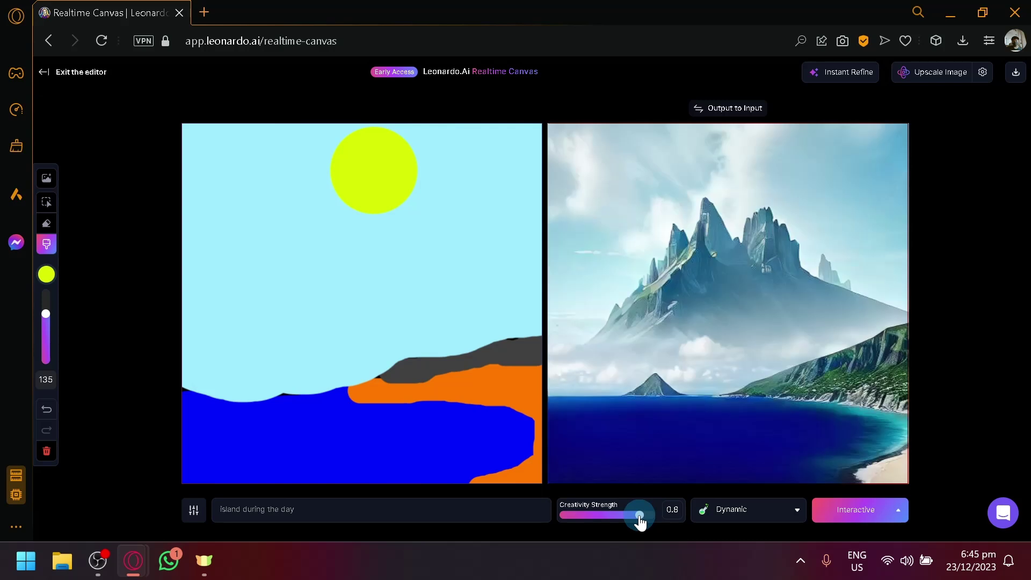
drag(640, 516, 656, 516)
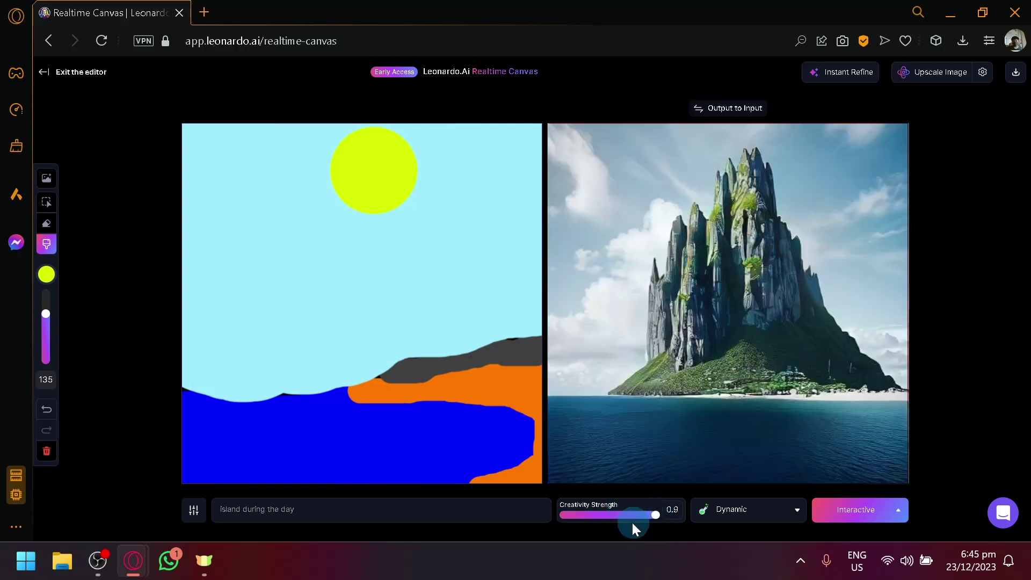
click(626, 517)
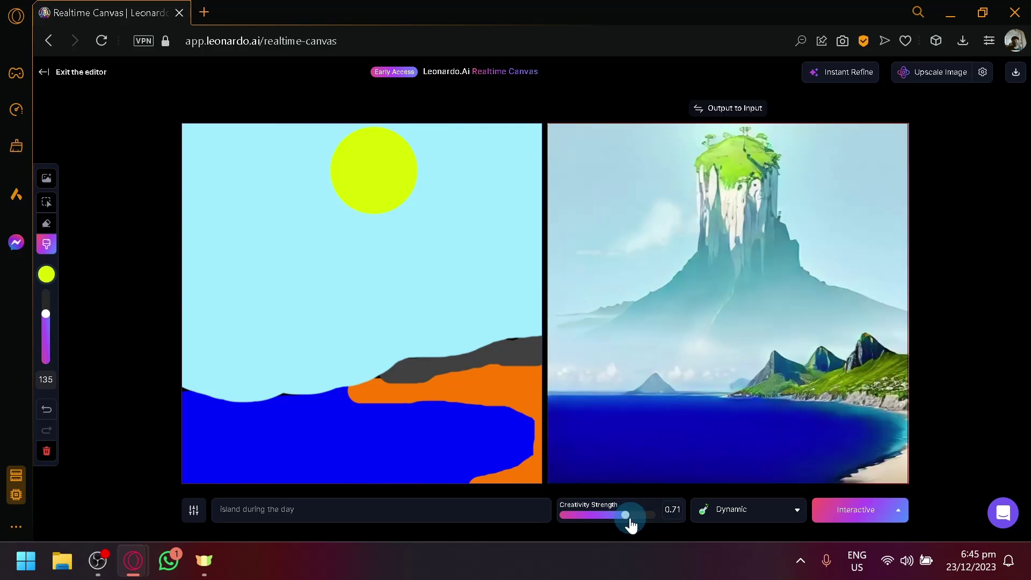
drag(631, 521, 643, 521)
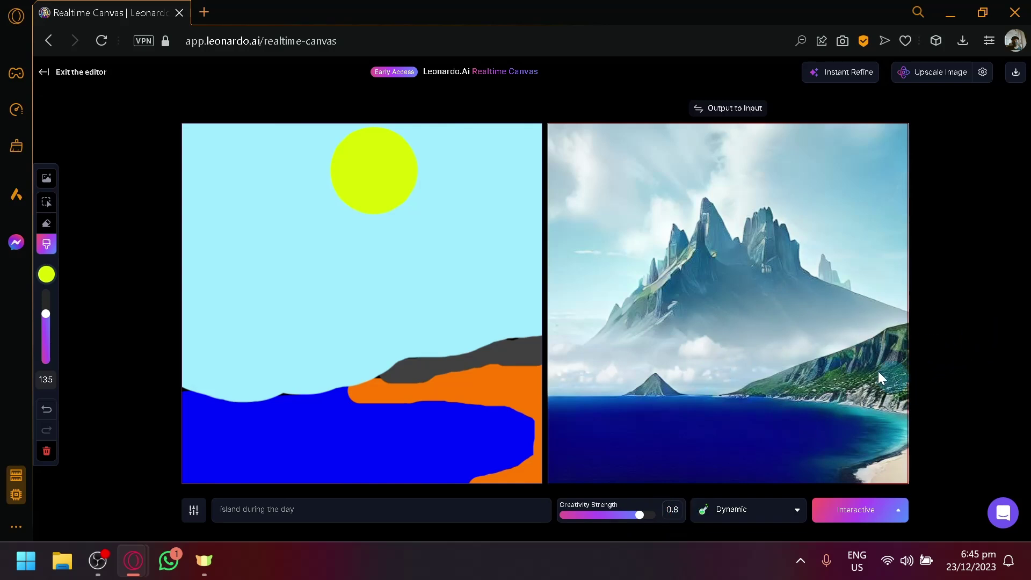
Step: Preview the Anime, Cinematic, Concept Art, Environment and Painting render styles in turn
click(744, 511)
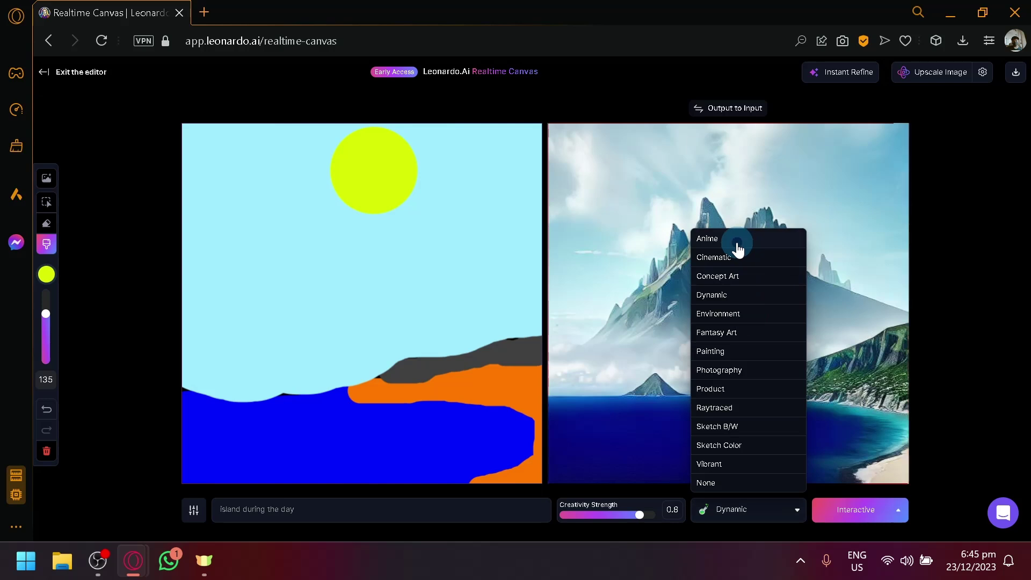
click(741, 239)
click(752, 511)
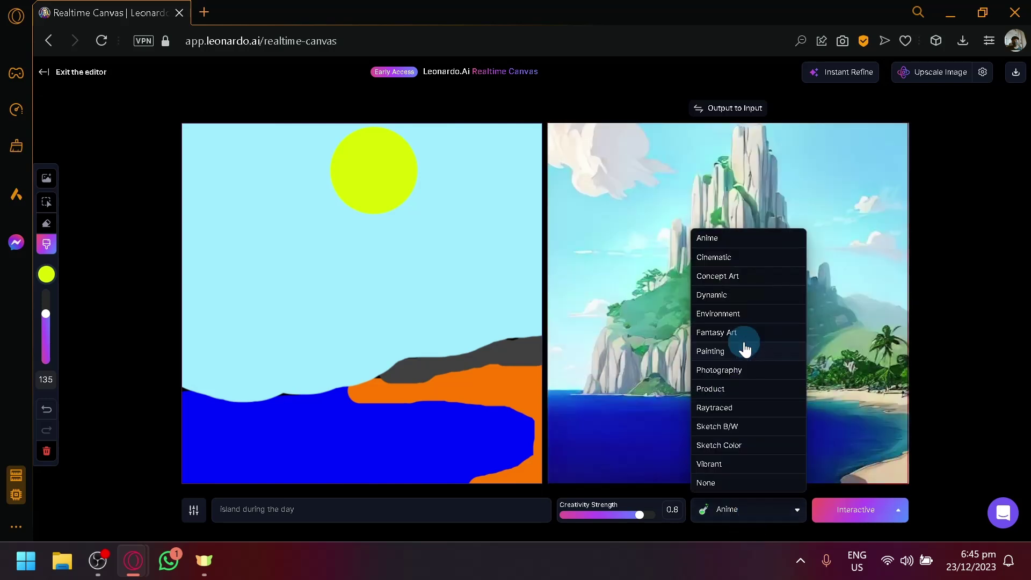
click(742, 260)
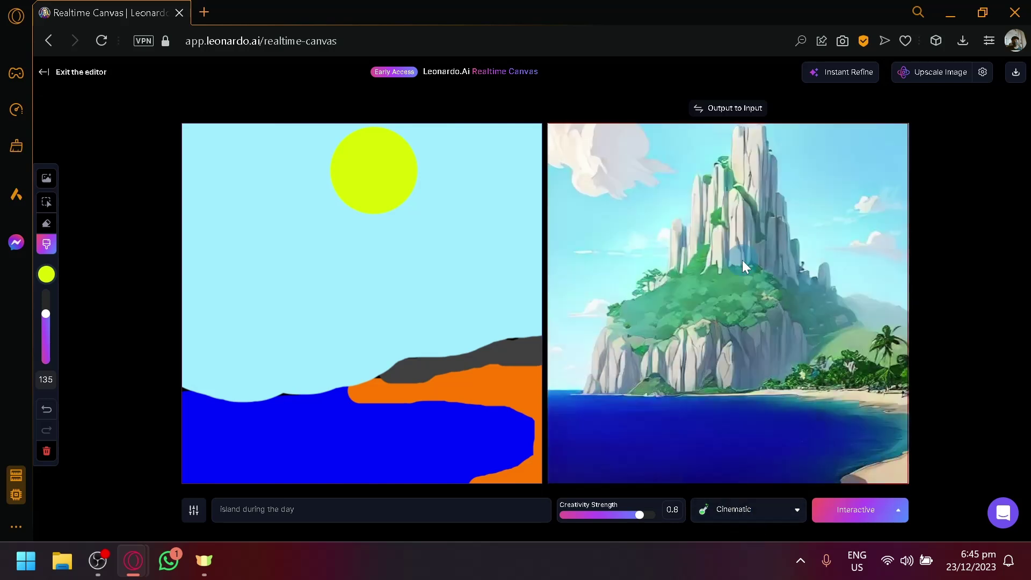
click(779, 515)
click(767, 276)
click(767, 520)
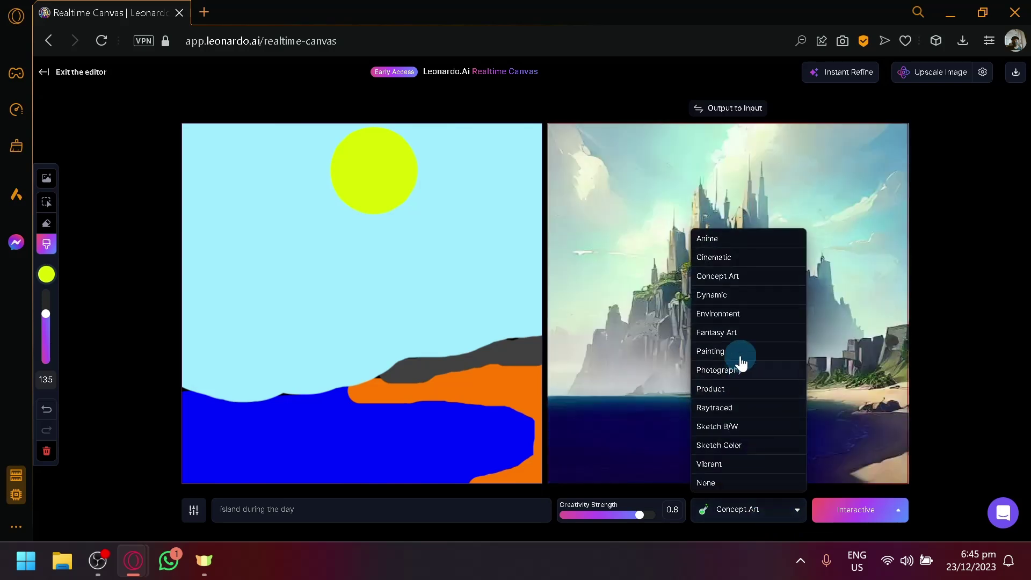
click(747, 312)
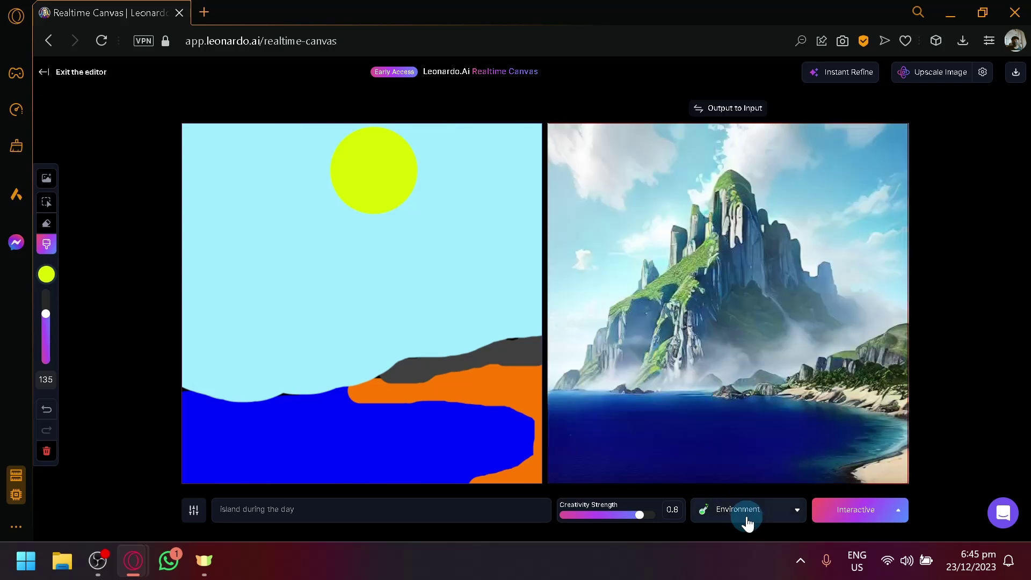
click(747, 520)
click(765, 351)
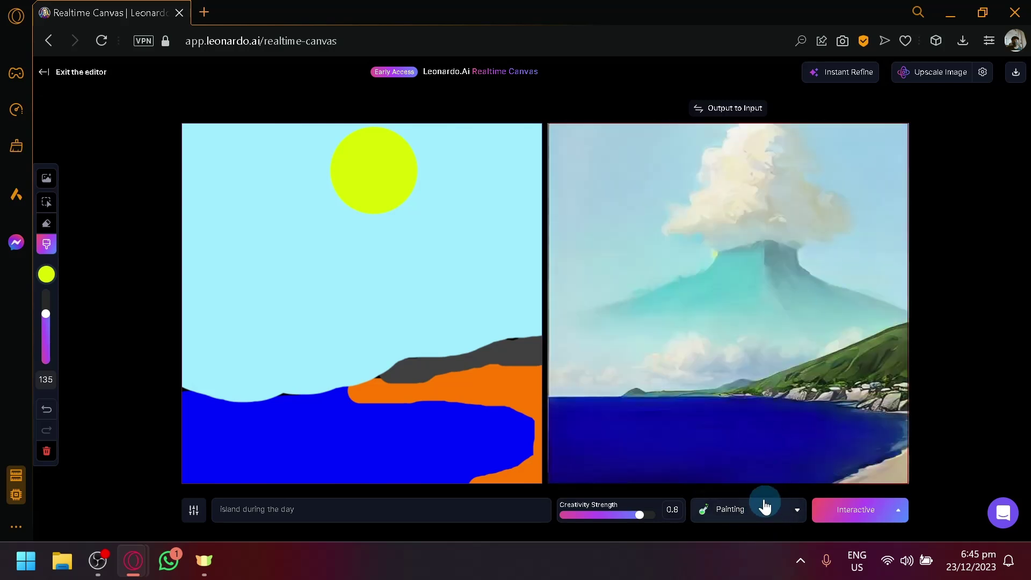
Step: Try Photography, Raytraced, Sketch Color, Vibrant and None, then settle on the Dynamic style
click(765, 505)
click(740, 369)
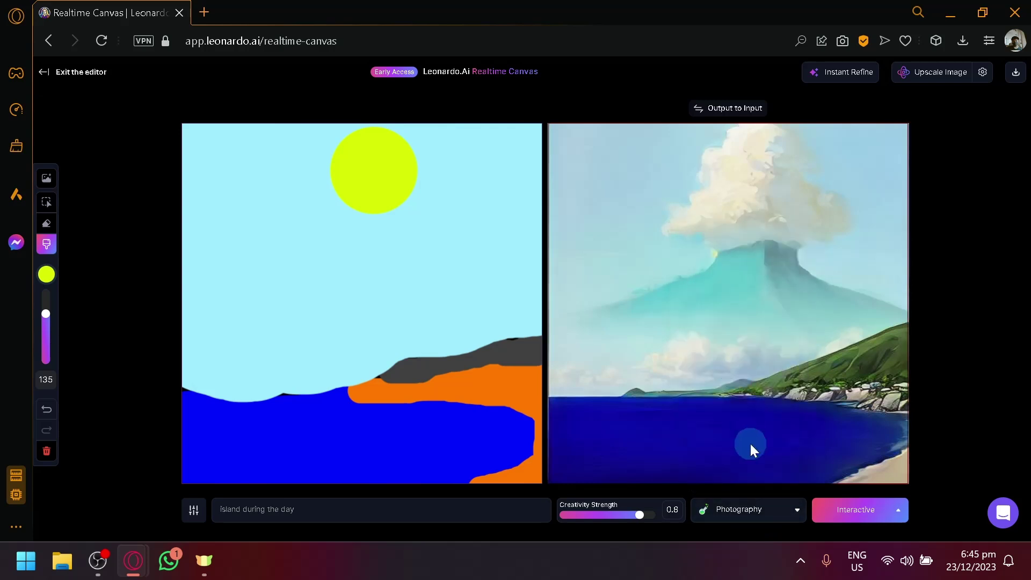
click(772, 513)
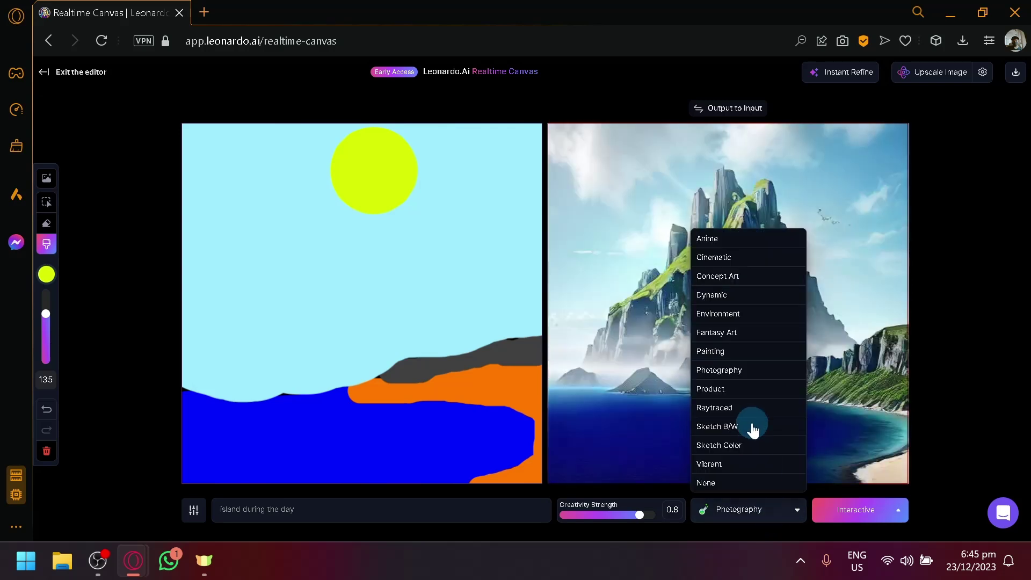
click(736, 408)
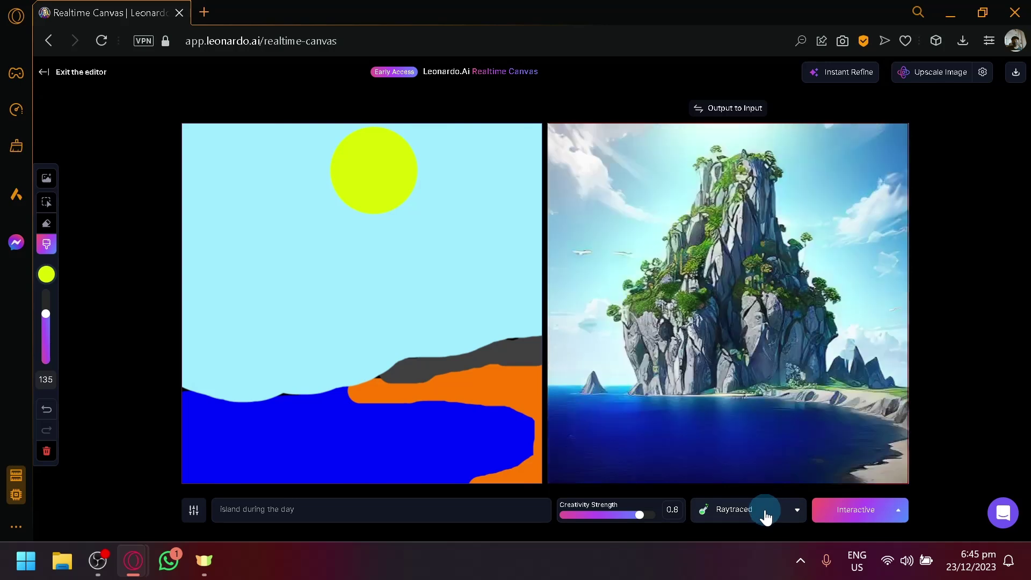
click(767, 513)
click(748, 444)
click(768, 512)
click(762, 464)
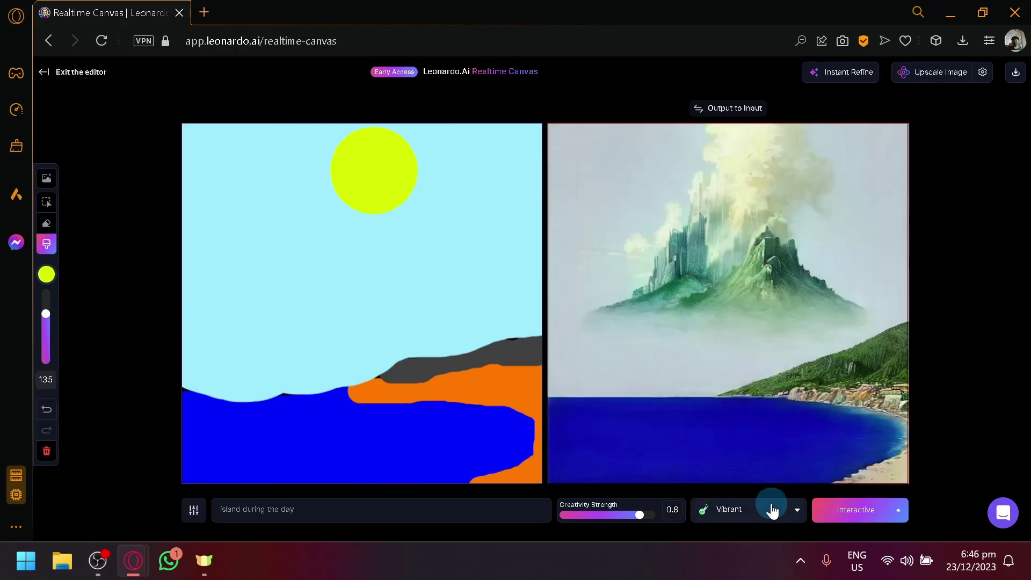
click(772, 511)
click(759, 477)
click(757, 519)
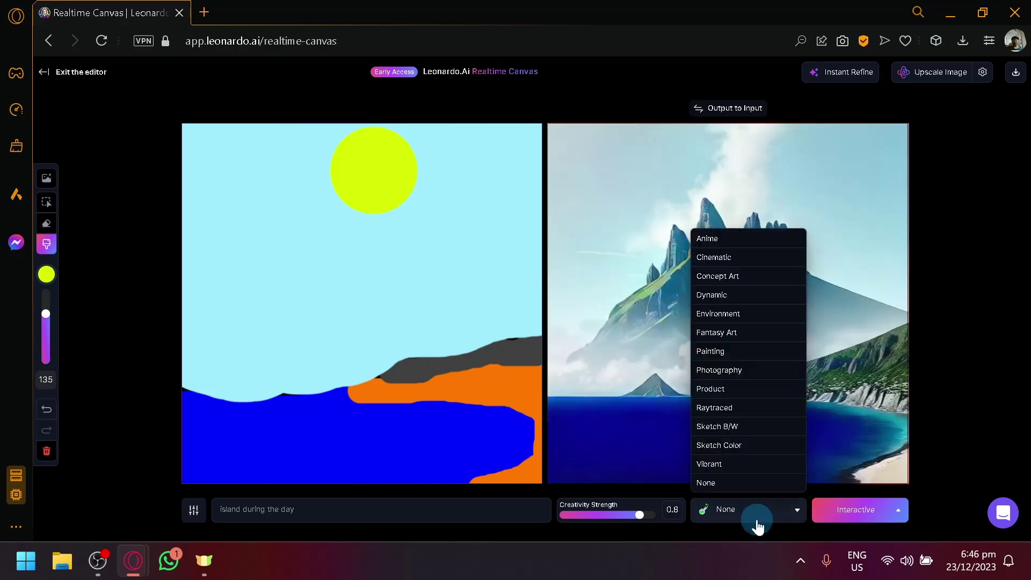
click(752, 297)
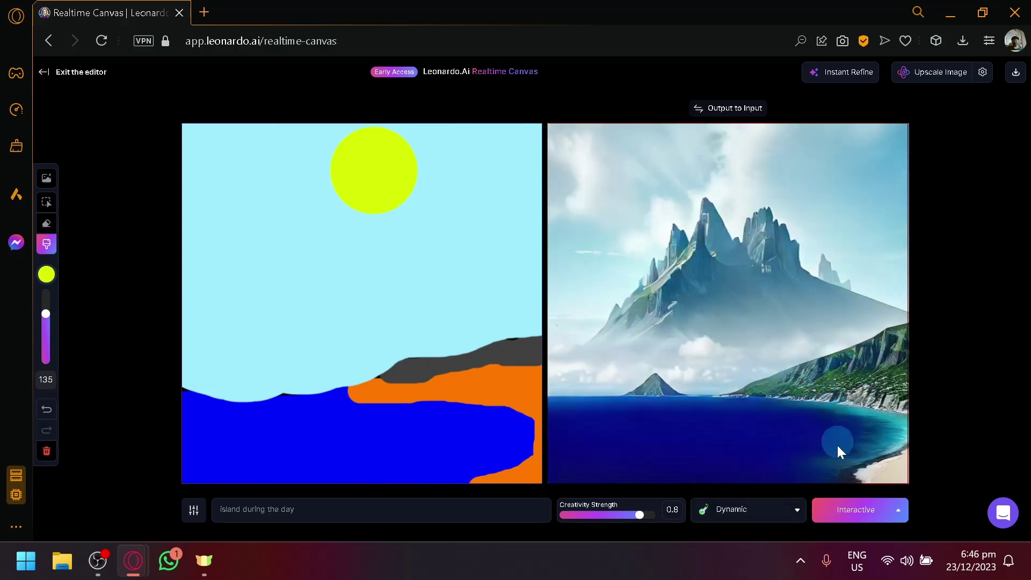
Step: Check the generation modes, then paint broad yellow strokes below the sun and across the upper-left sky
click(898, 510)
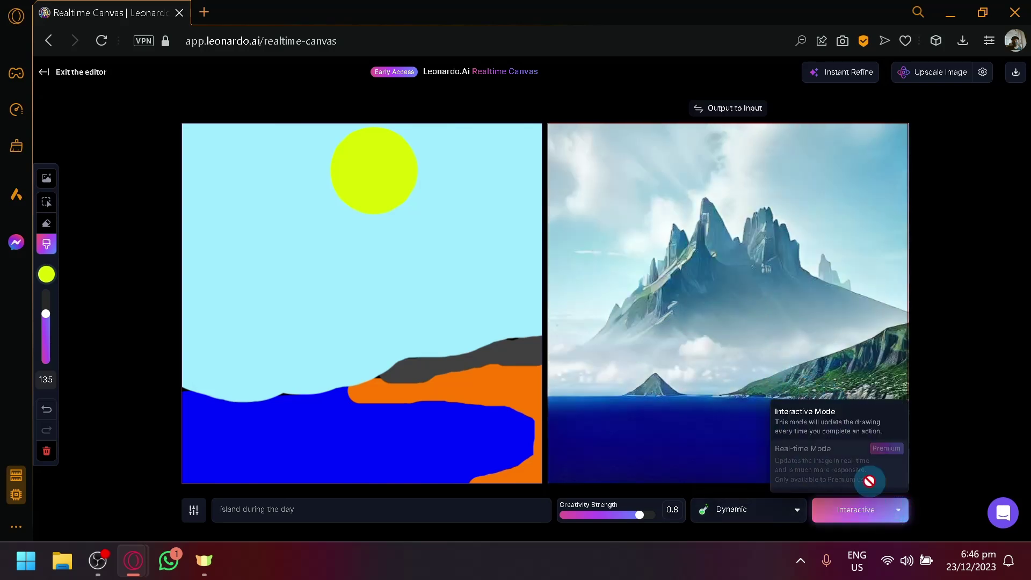
scroll(853, 433, up, 5)
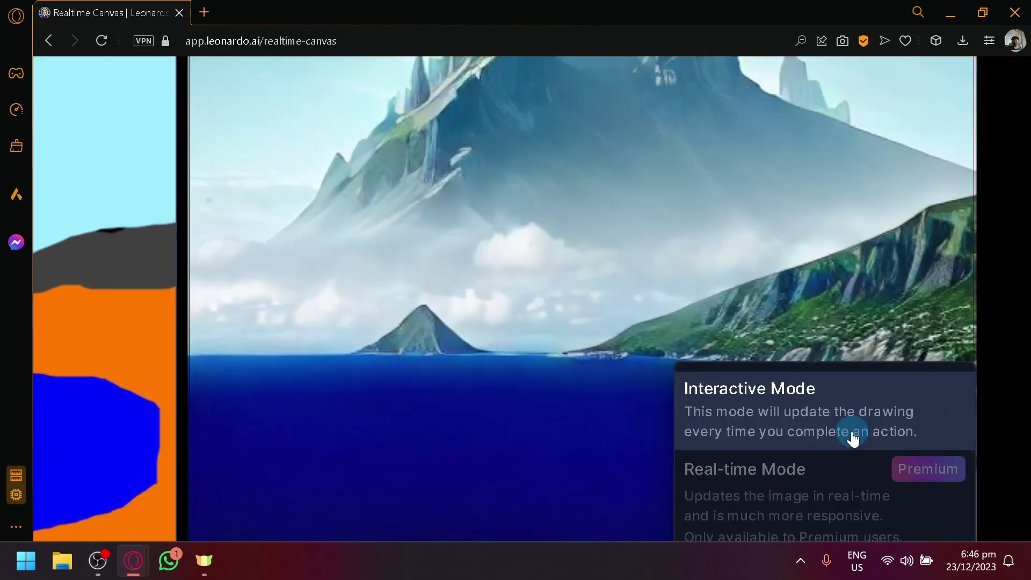
scroll(853, 438, down, 3)
scroll(853, 437, right, 3)
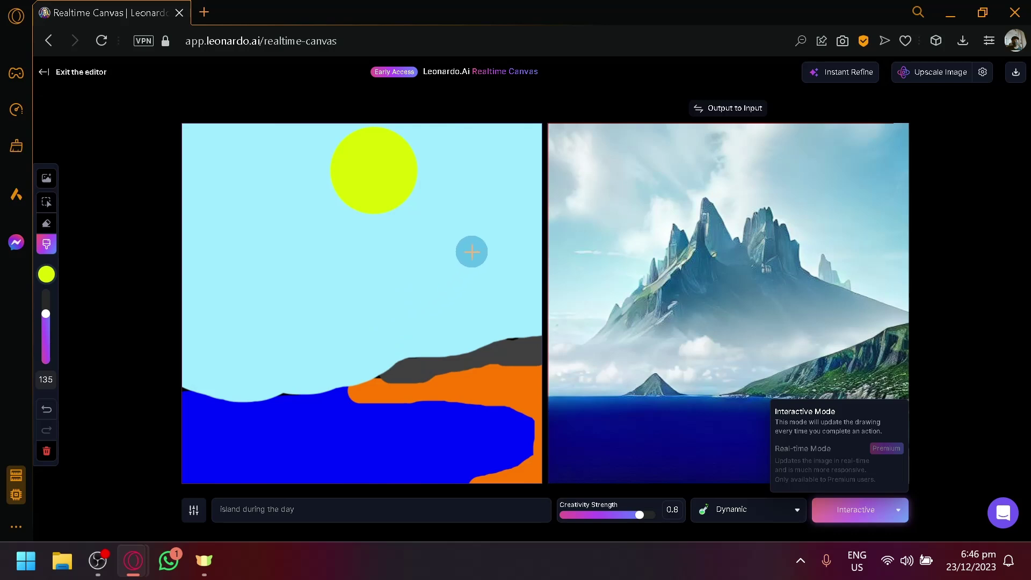
drag(472, 247, 315, 280)
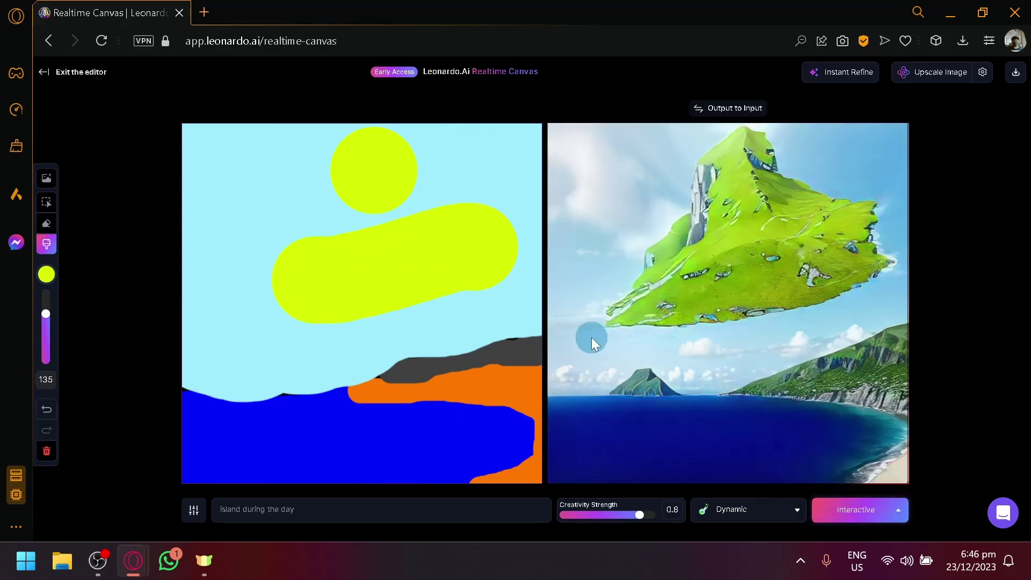
mouse_move(230, 205)
mouse_down()
mouse_move(298, 267)
mouse_move(293, 194)
mouse_move(230, 329)
mouse_up()
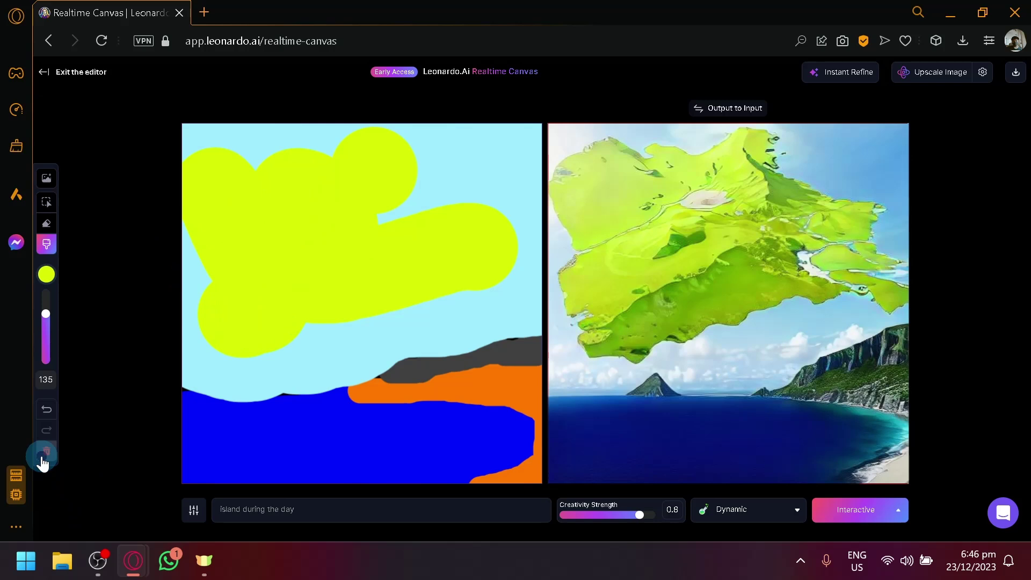
Step: Wipe the canvas and output, and delete the old island prompt
click(43, 460)
click(221, 450)
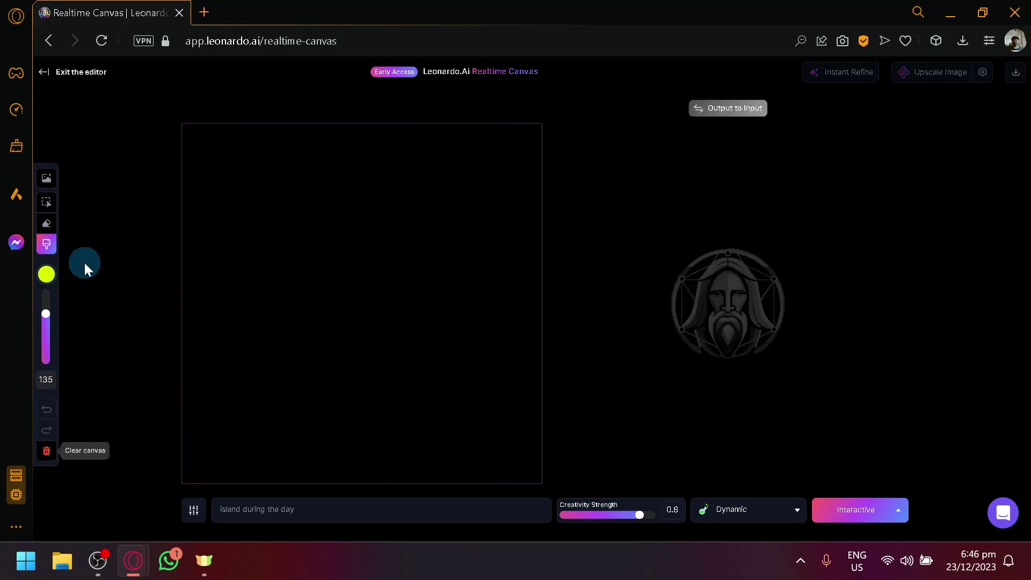
click(281, 511)
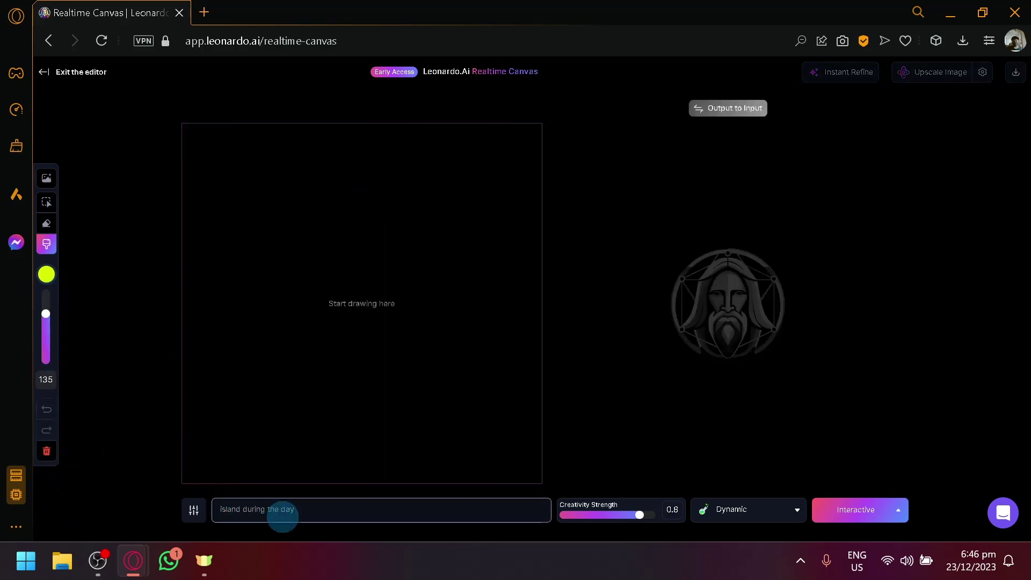
key(ctrl+a)
key(BackSpace)
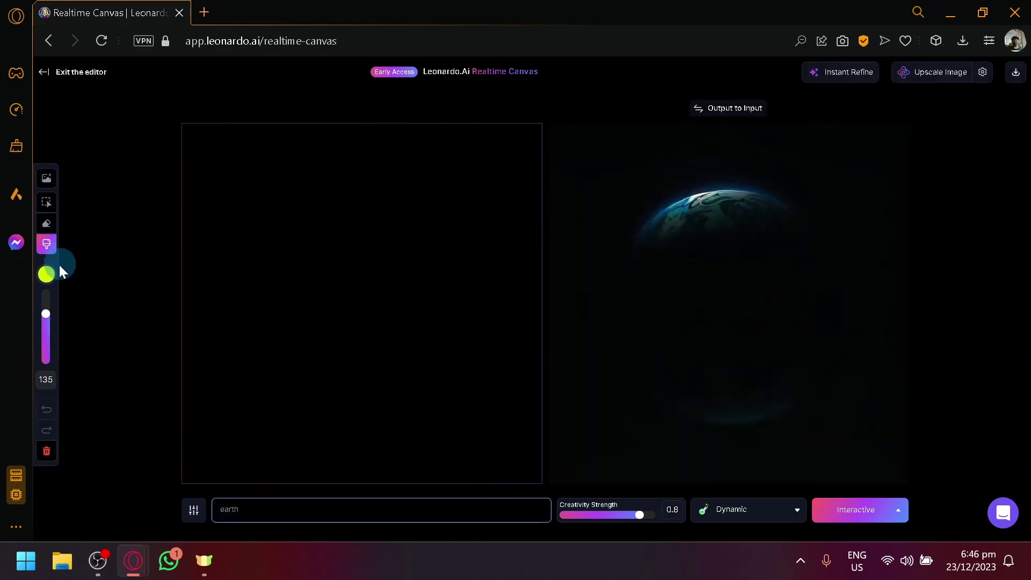
Step: Set the brush to yellow and paint a circle in the middle of the canvas
click(46, 274)
click(90, 308)
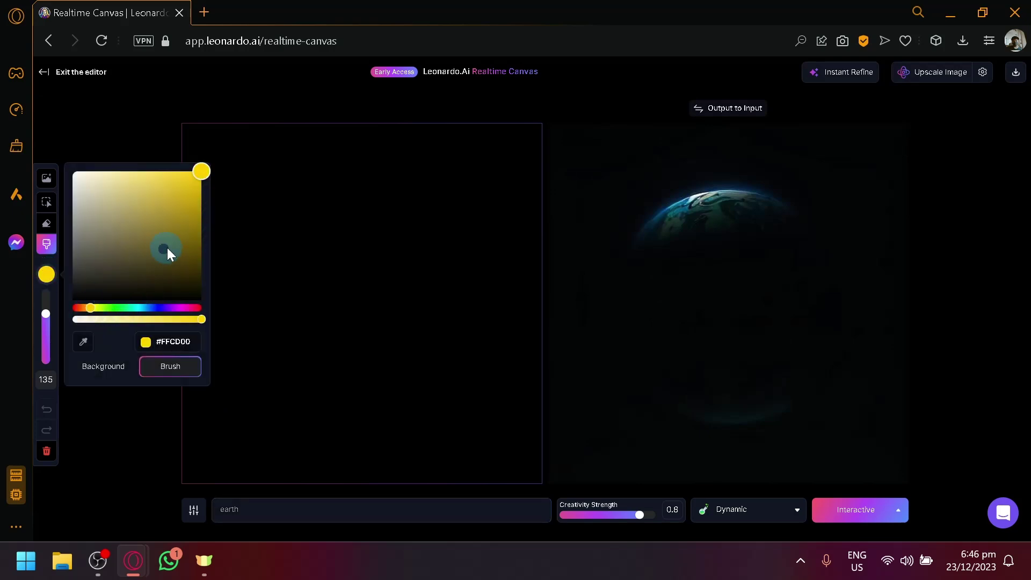
click(340, 289)
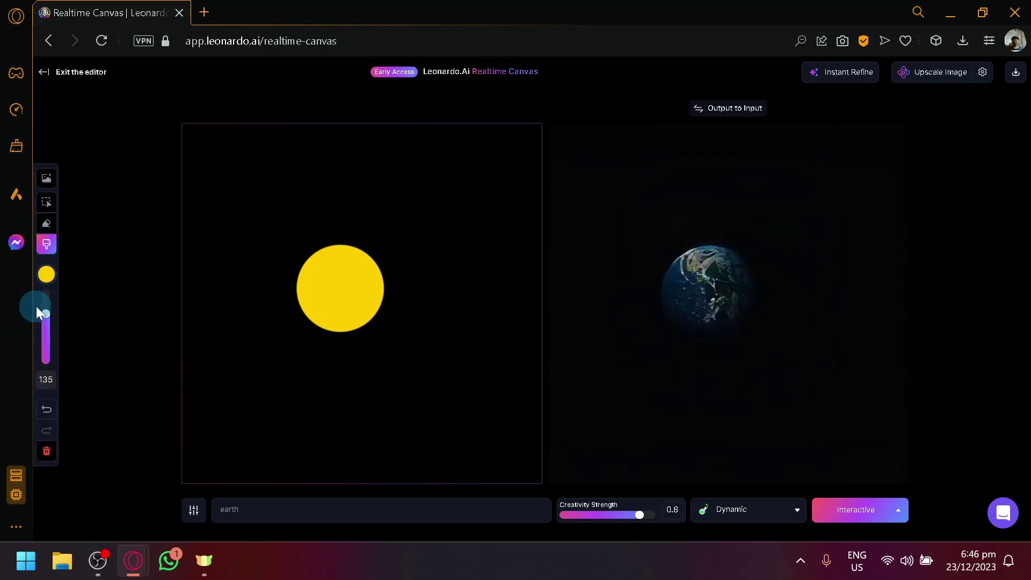
Step: Set the brush to #414141 grey at size 54 and paint a thick ring around the yellow circle
click(48, 275)
click(72, 267)
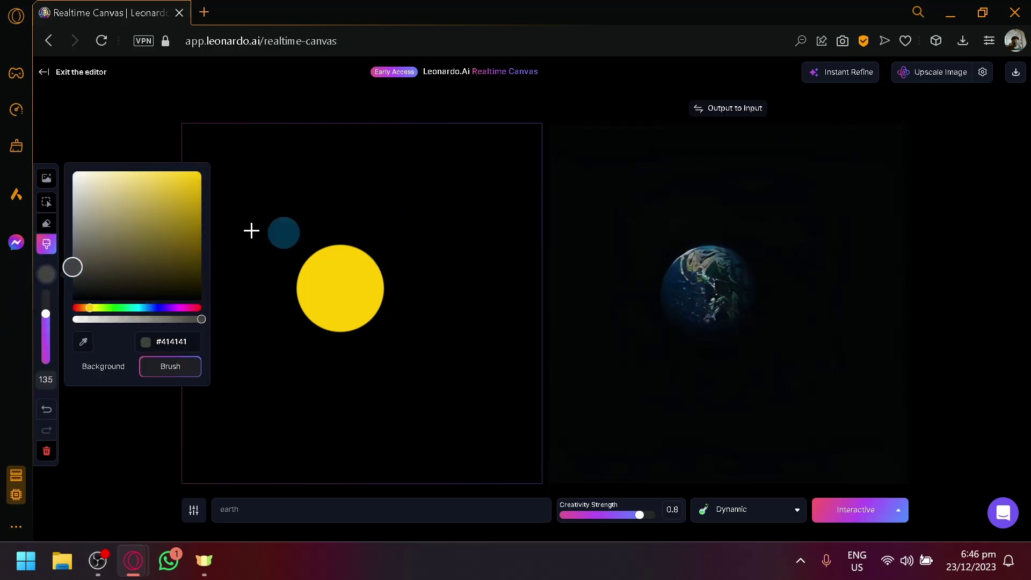
drag(46, 315, 46, 344)
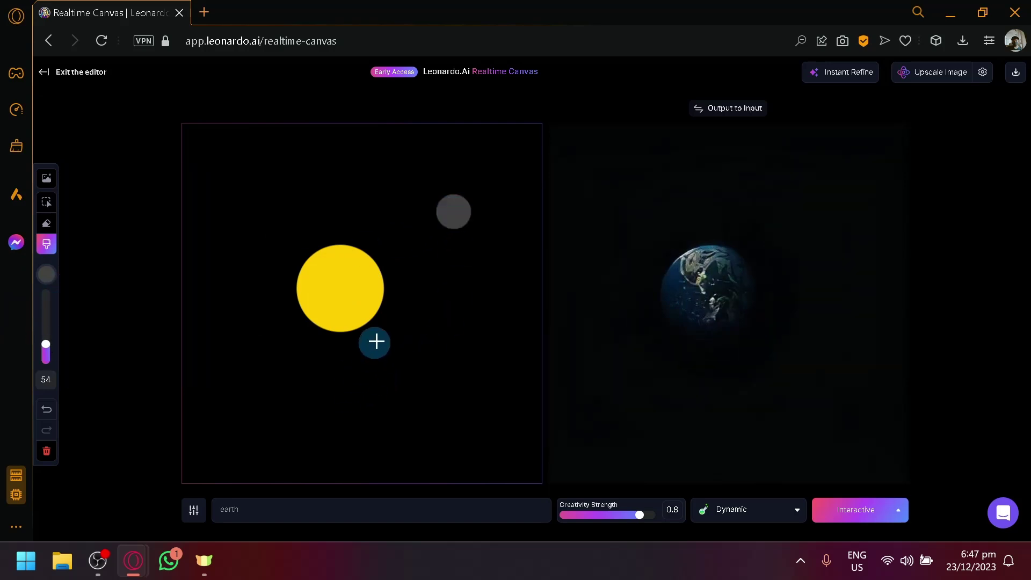
mouse_move(456, 295)
mouse_down()
mouse_move(455, 331)
mouse_move(431, 376)
mouse_up()
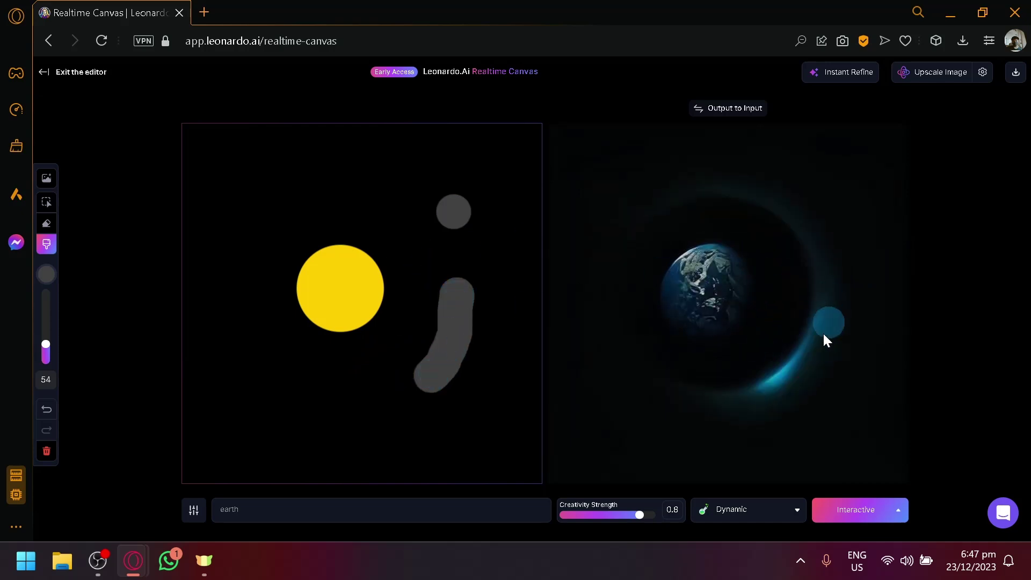
mouse_move(449, 205)
mouse_down()
mouse_move(333, 177)
mouse_move(283, 197)
mouse_move(229, 244)
mouse_move(240, 316)
mouse_move(296, 385)
mouse_move(495, 351)
mouse_up()
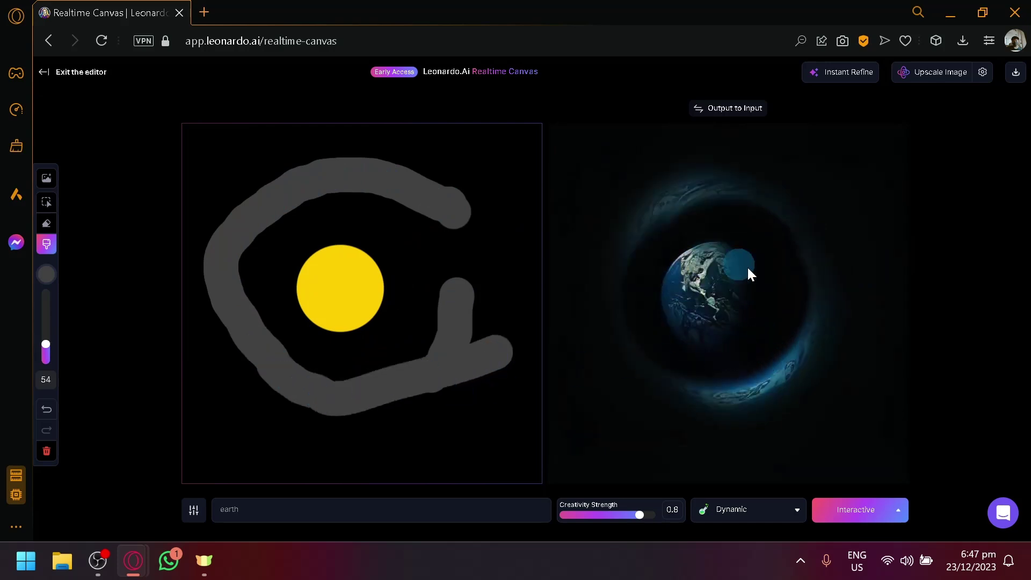
mouse_move(422, 175)
mouse_down()
mouse_move(452, 213)
mouse_move(472, 285)
mouse_move(469, 315)
mouse_up()
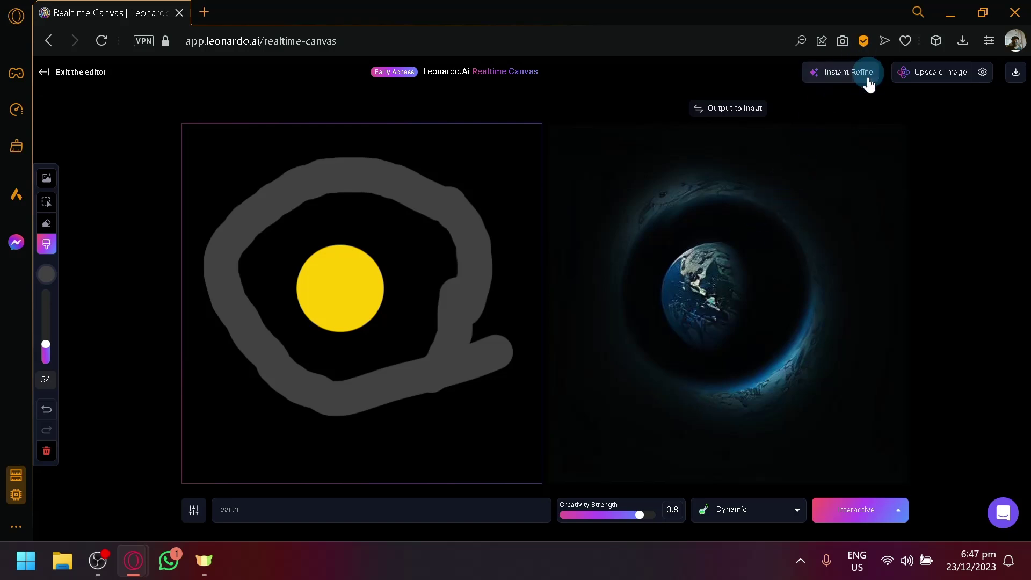
Step: Apply Instant Refine and Upscale to the Earth render, checking the upscale settings
click(848, 84)
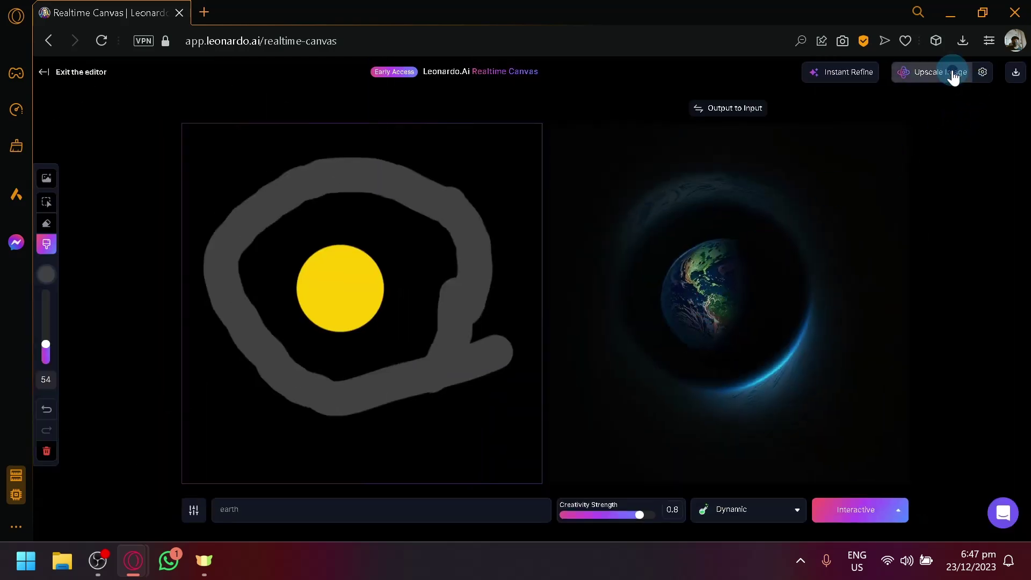
click(953, 72)
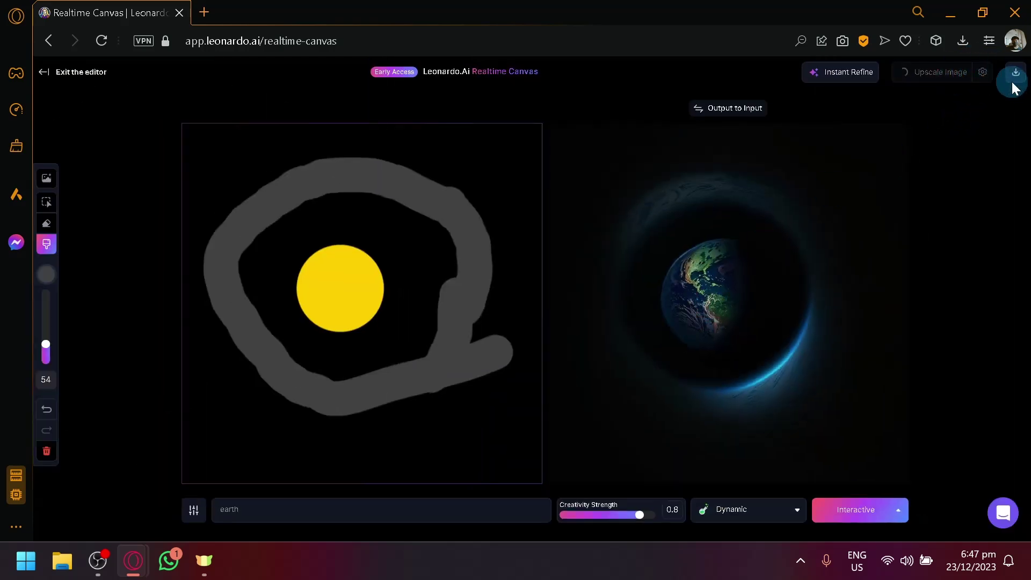
click(981, 75)
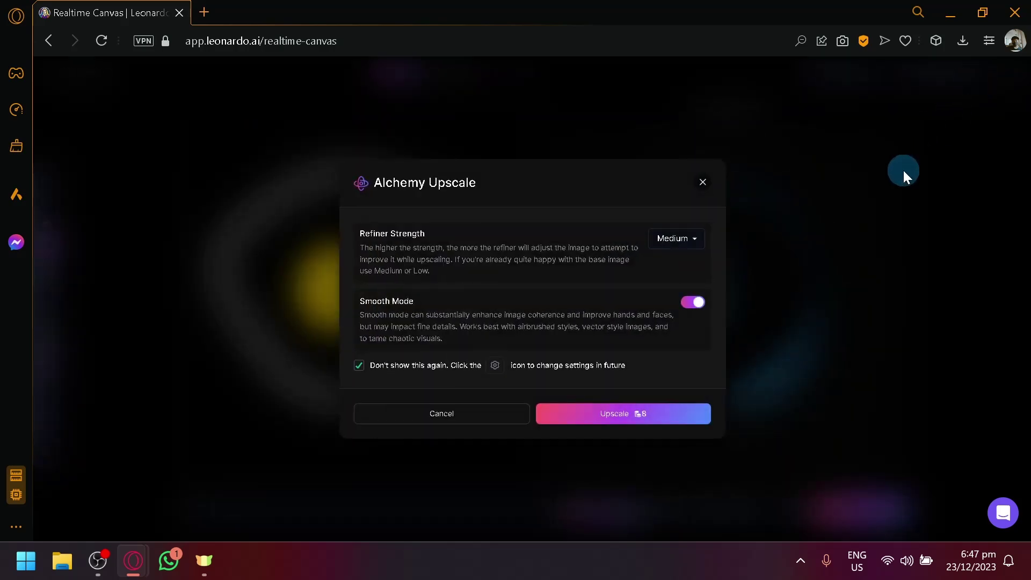
click(678, 243)
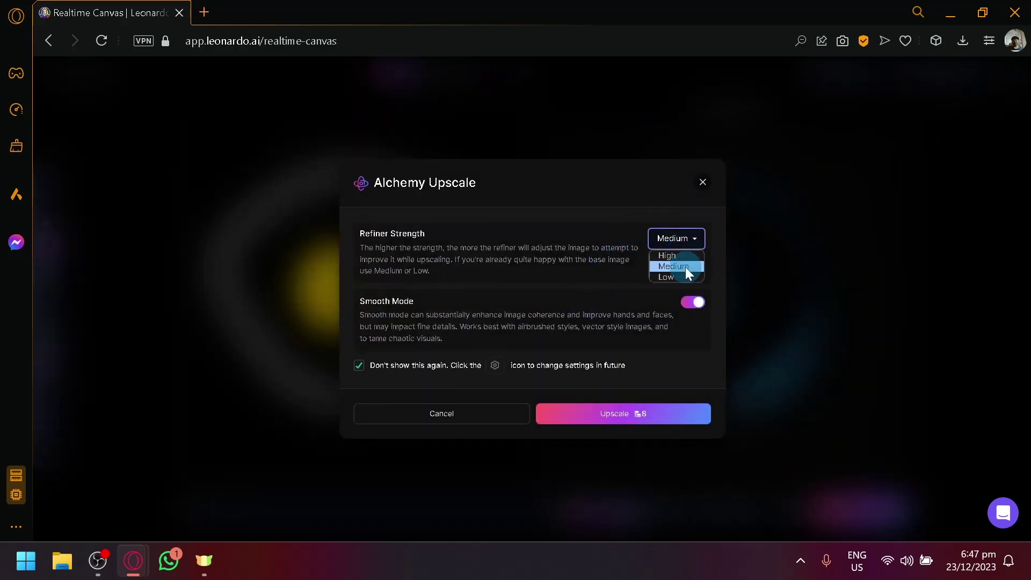
click(685, 267)
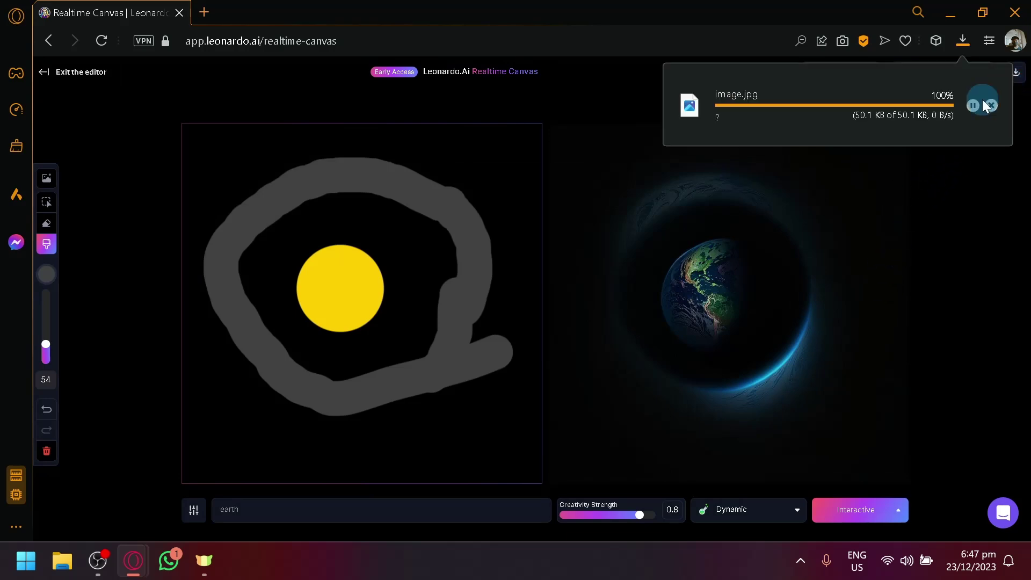
Step: Open the downloaded image.jpg to preview it
click(824, 99)
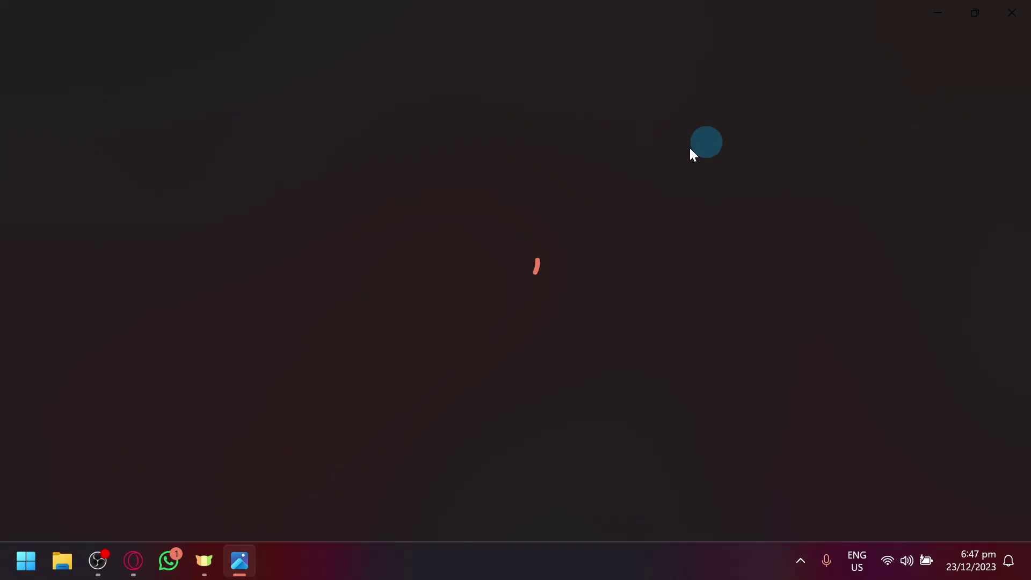
scroll(511, 285, up, 3)
scroll(534, 272, down, 4)
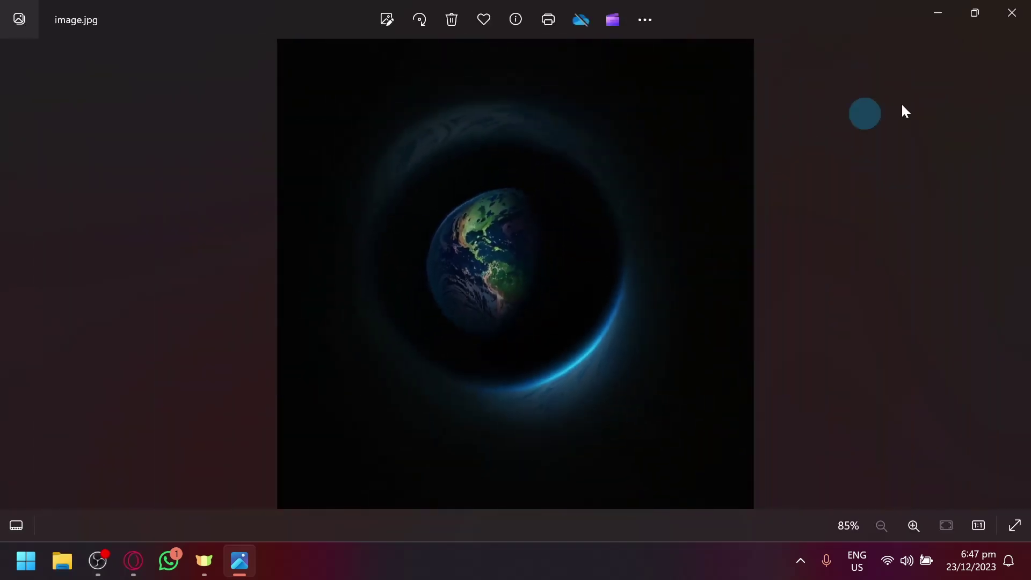
Step: Close the image viewer, exit the editor to the home page, and browse Recent Creations
click(1026, 17)
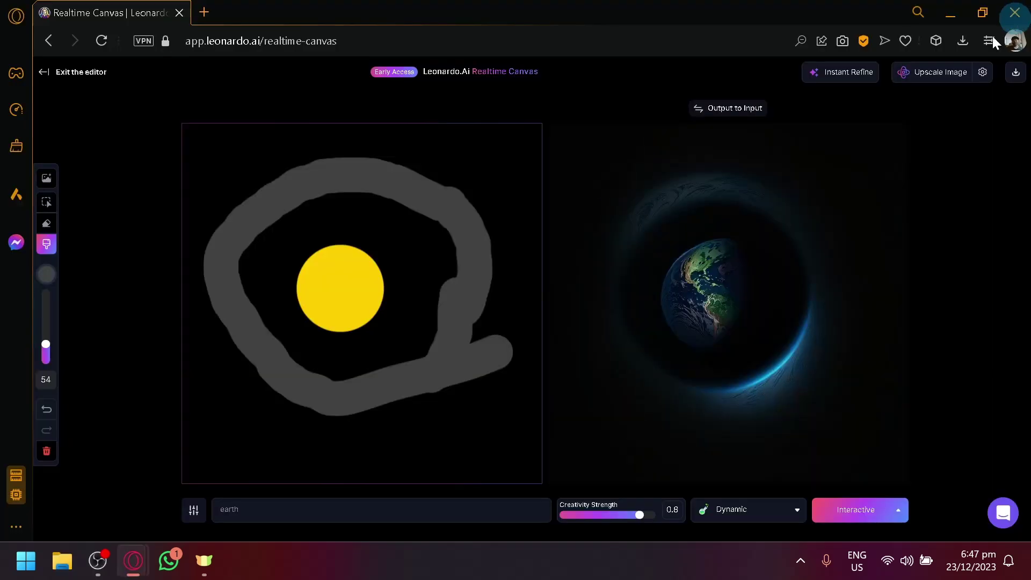
click(63, 80)
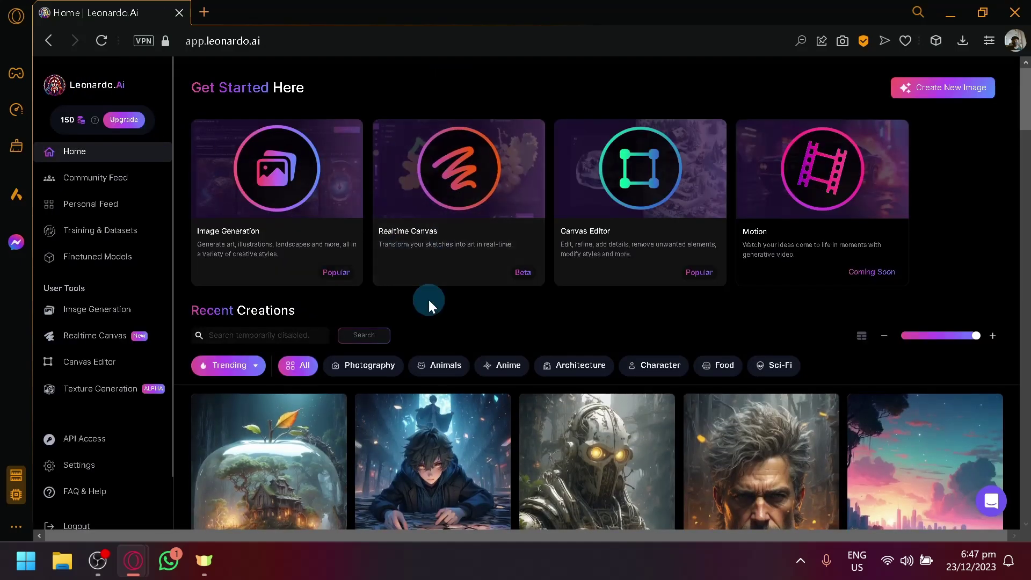
scroll(427, 298, down, 7)
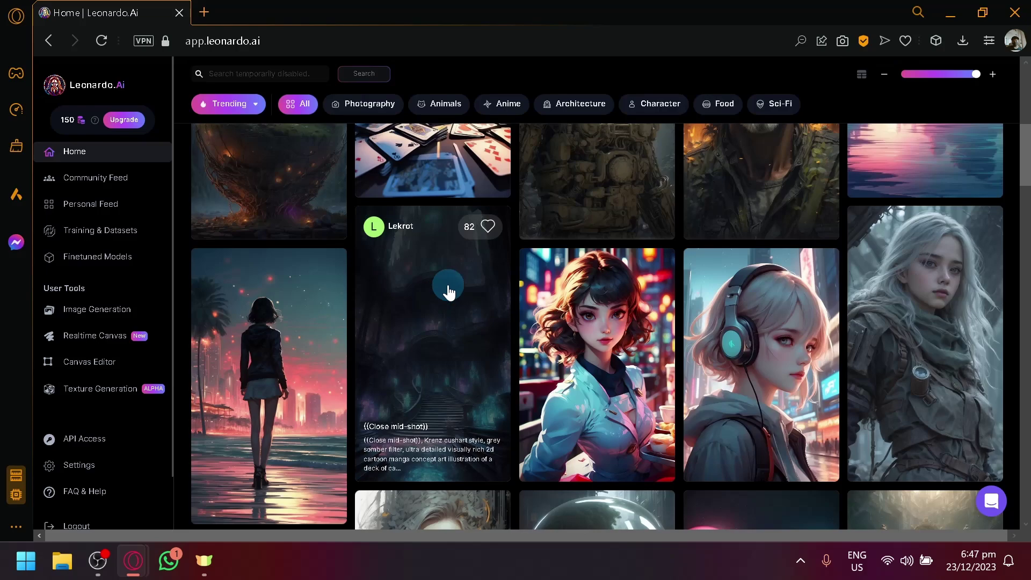
scroll(441, 295, up, 7)
scroll(444, 292, down, 2)
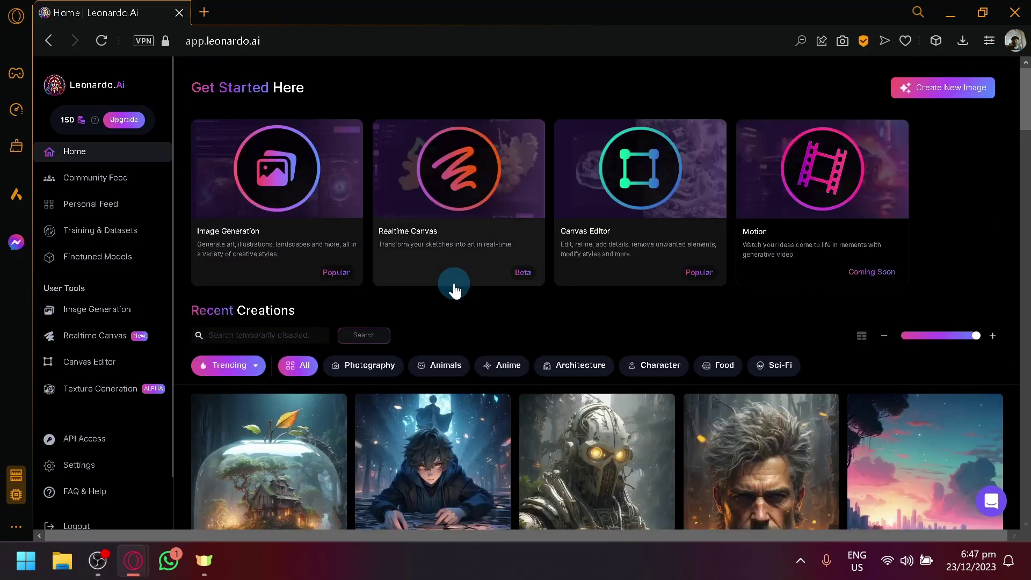